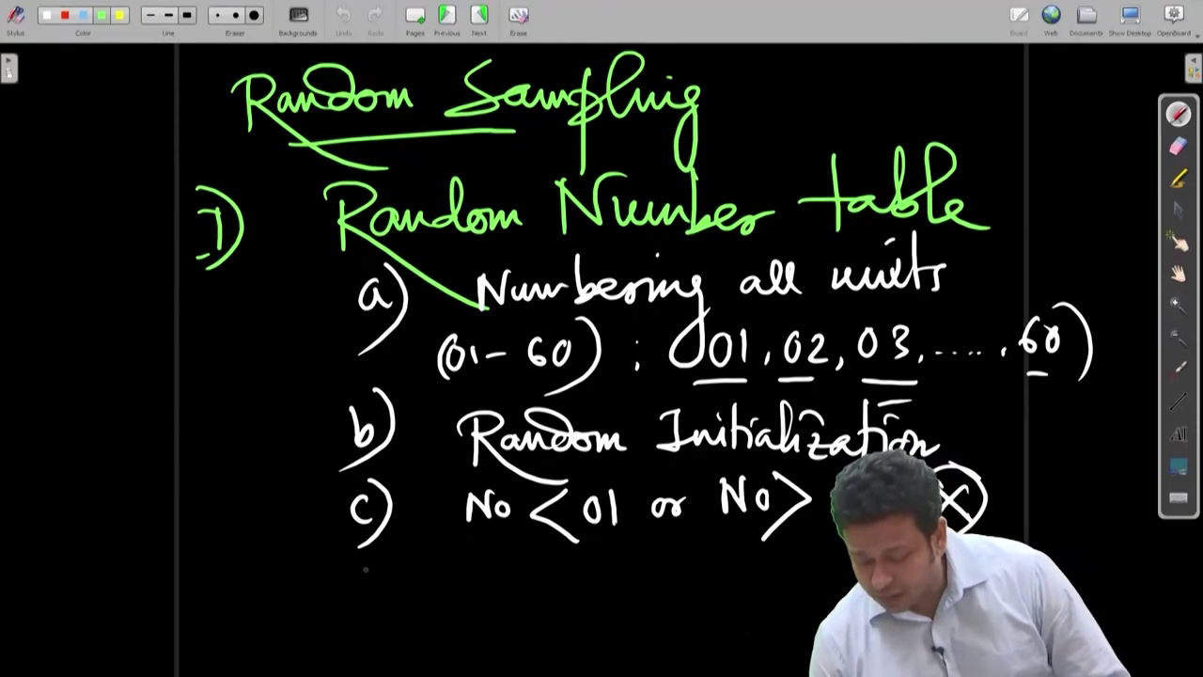
drag(371, 566, 372, 609)
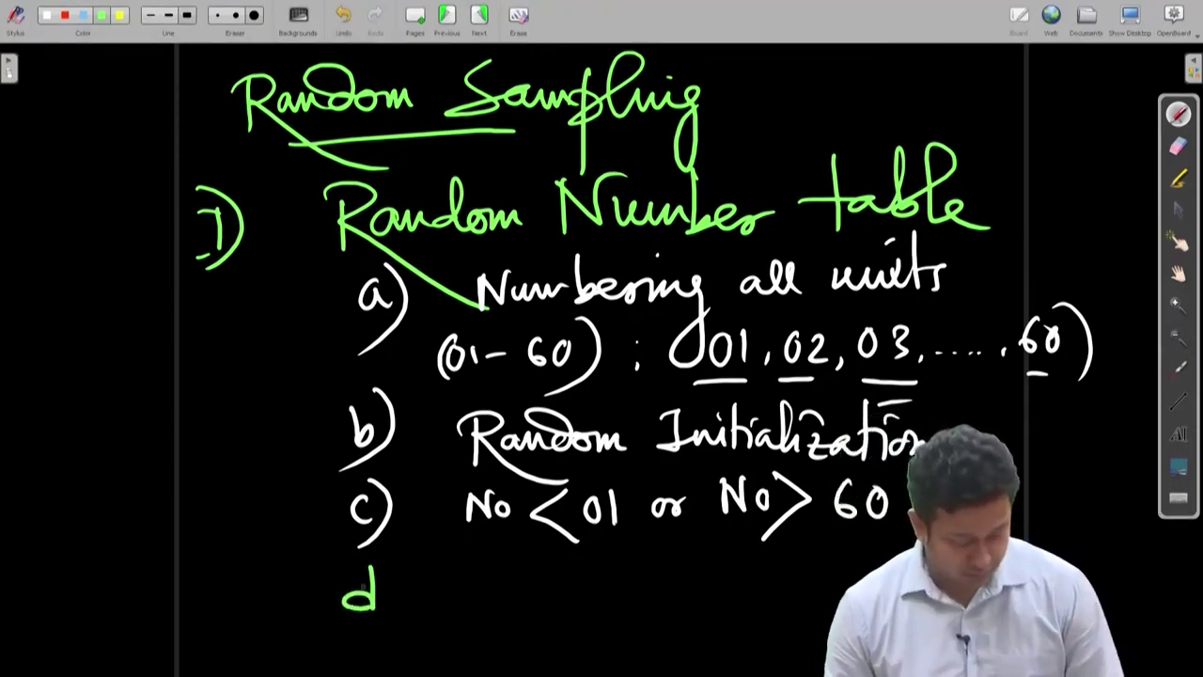
key(ctrl+z)
key(ctrl+z)
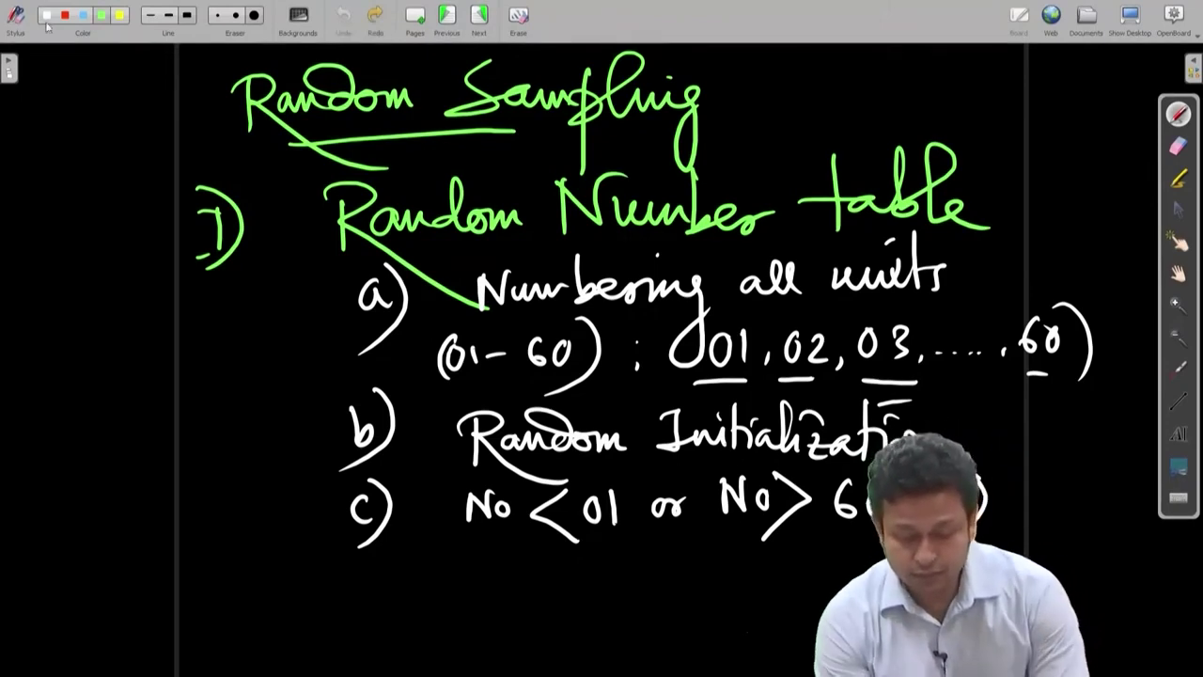
Step: Handwrite item "d) Drop the repitions" in white below item c of the Random Number table list
mouse_move(372, 583)
mouse_down()
mouse_move(346, 594)
mouse_move(376, 556)
mouse_up()
drag(394, 549, 374, 622)
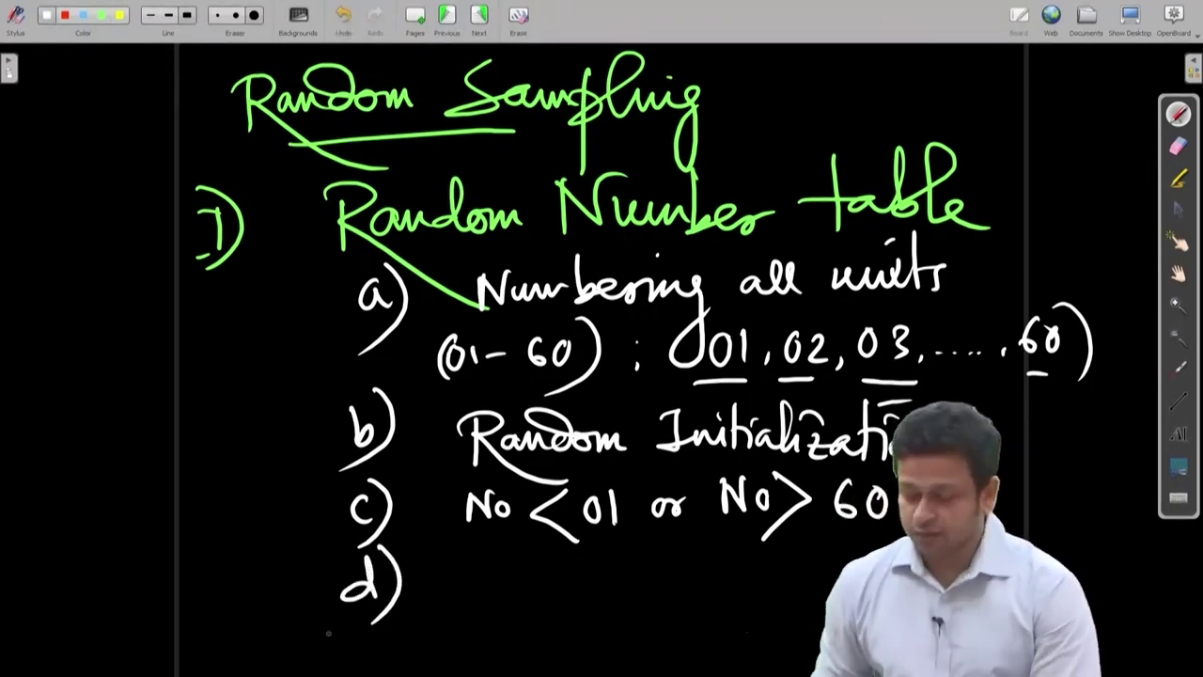
drag(482, 556, 485, 597)
mouse_move(475, 554)
mouse_down()
mouse_move(481, 594)
mouse_move(515, 582)
mouse_move(543, 609)
mouse_up()
drag(537, 567, 586, 584)
mouse_move(577, 567)
mouse_down()
mouse_move(602, 564)
mouse_move(613, 583)
mouse_up()
drag(612, 575, 687, 582)
mouse_move(696, 575)
mouse_down()
mouse_move(714, 577)
mouse_move(726, 609)
mouse_up()
drag(726, 564, 756, 583)
mouse_move(765, 554)
mouse_down()
mouse_move(769, 584)
mouse_move(778, 558)
mouse_up()
mouse_move(780, 563)
mouse_down()
mouse_move(783, 583)
mouse_move(806, 576)
mouse_up()
drag(808, 562, 838, 575)
drag(849, 556, 842, 577)
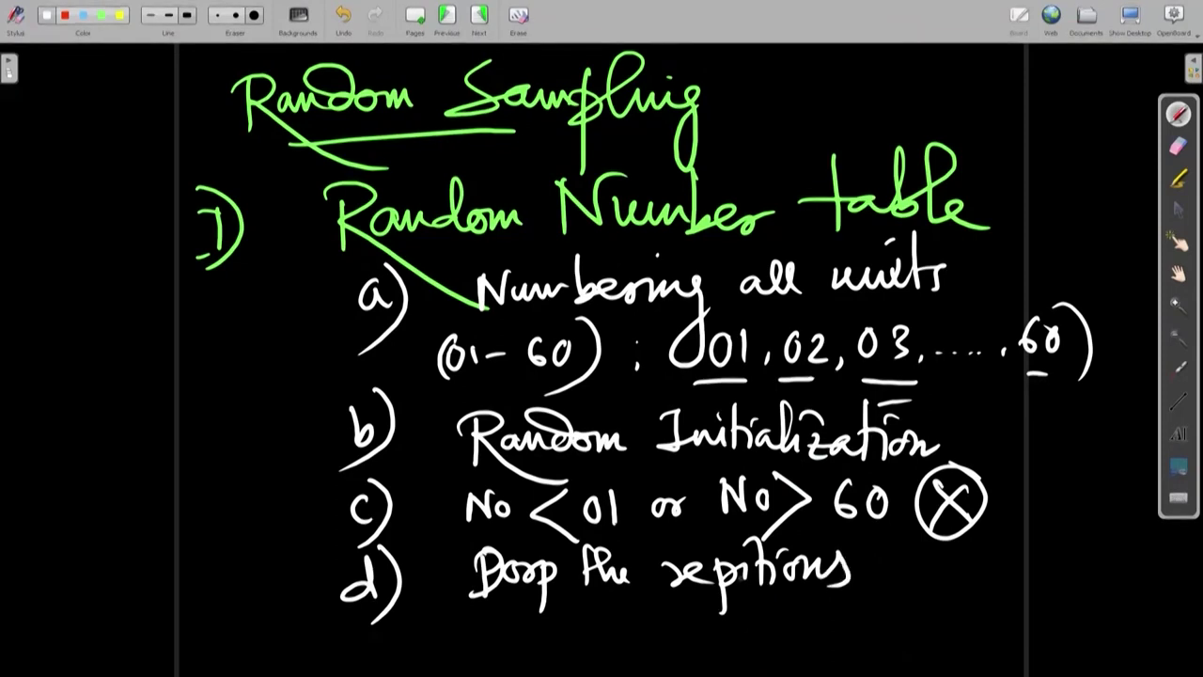
Step: Draw an arrow under item d and handwrite "Final Selection" beside it
drag(340, 639, 438, 631)
drag(421, 620, 424, 641)
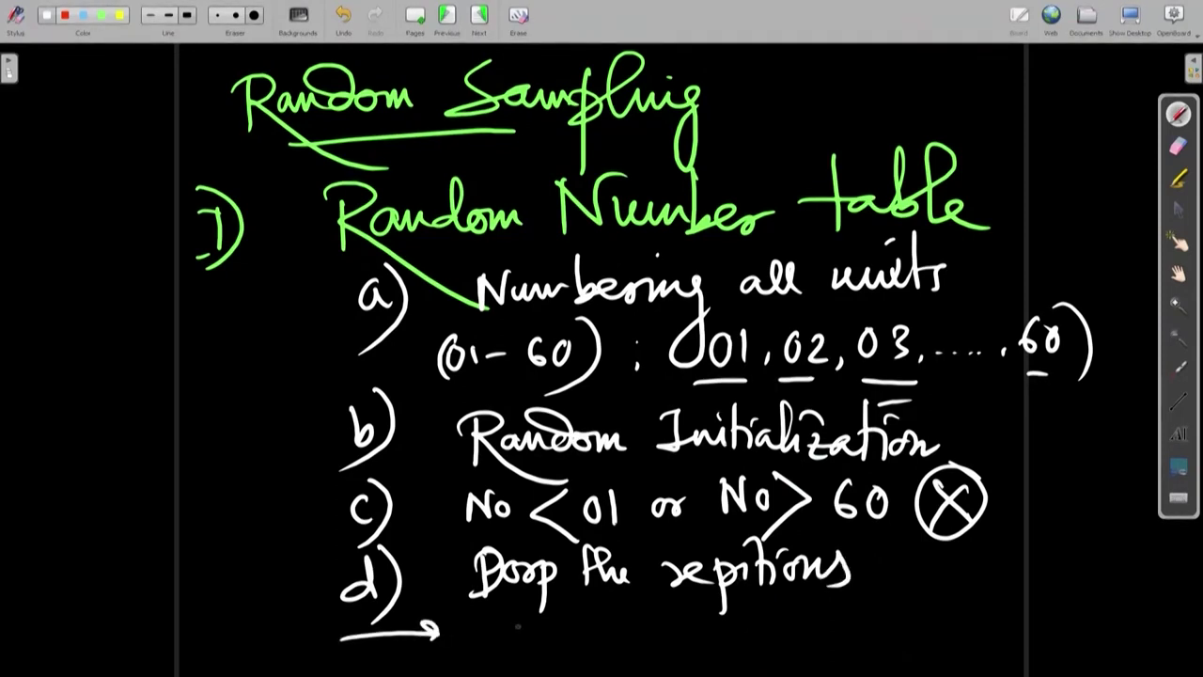
mouse_move(533, 616)
mouse_down()
mouse_move(530, 656)
mouse_move(572, 603)
mouse_up()
drag(531, 635, 634, 644)
drag(648, 635, 664, 647)
drag(662, 592, 671, 643)
mouse_move(750, 603)
mouse_down()
mouse_move(780, 637)
mouse_move(795, 633)
mouse_up()
mouse_move(803, 594)
mouse_down()
mouse_move(795, 654)
mouse_move(861, 647)
mouse_up()
drag(874, 590, 862, 652)
drag(849, 624, 938, 639)
click(904, 579)
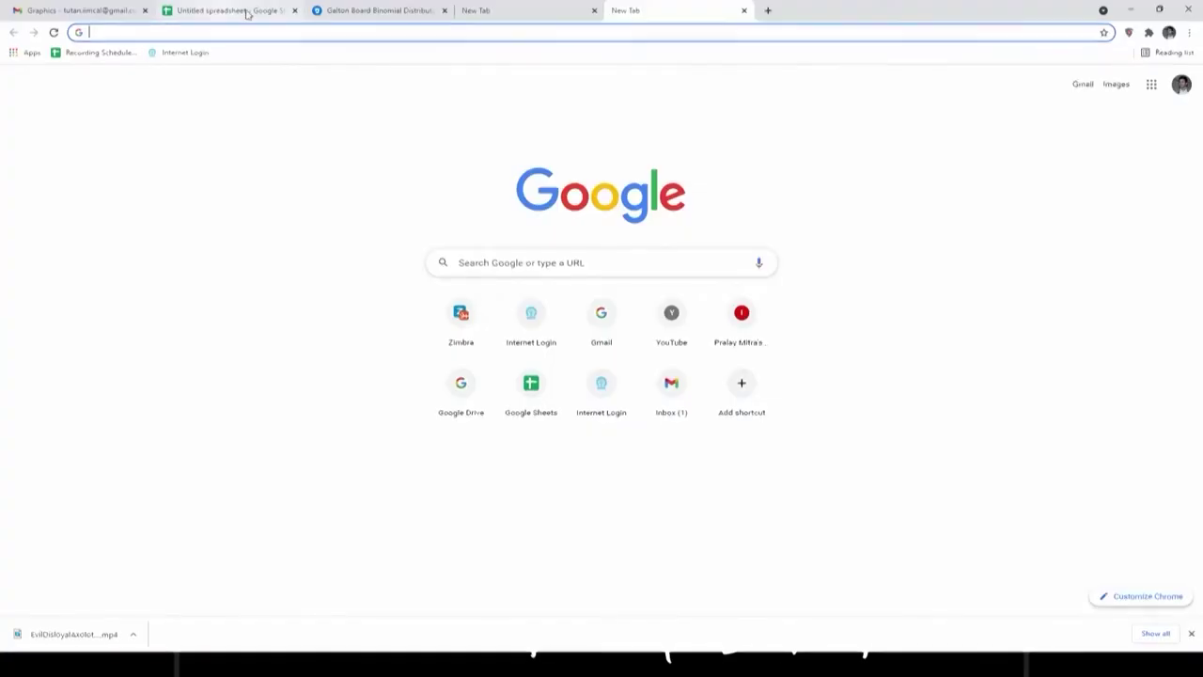
Step: Switch to the Untitled spreadsheet in Google Sheets and erase the unfinished function name in cell E8, keeping the equals sign
click(247, 11)
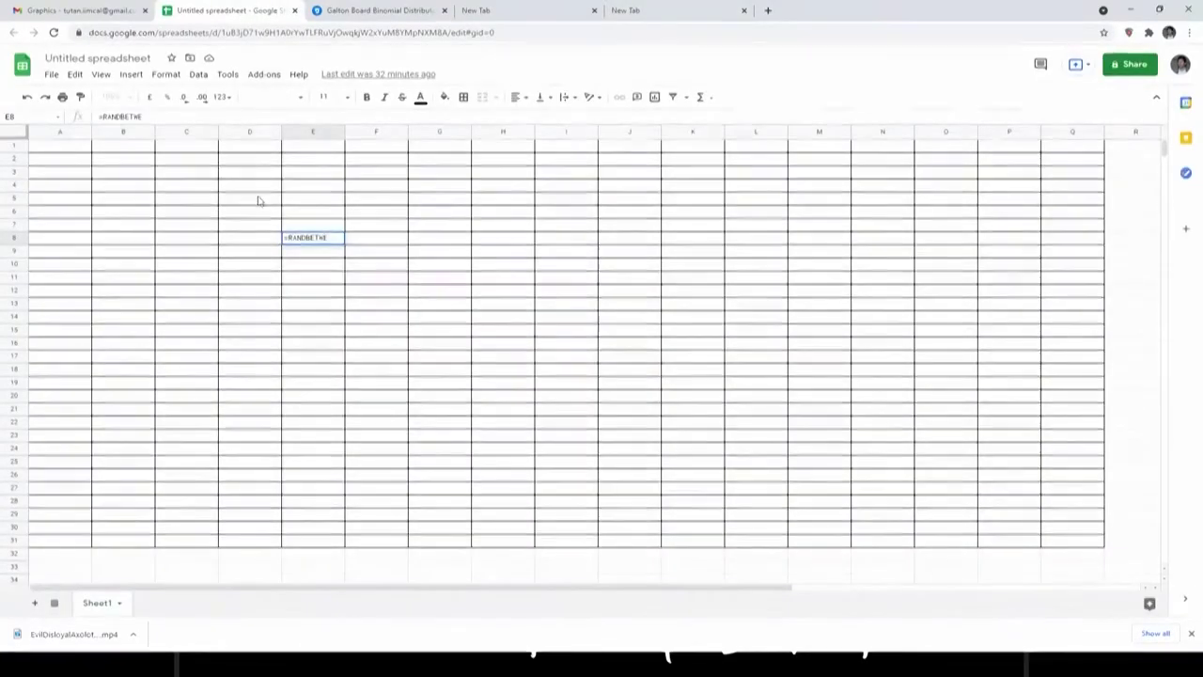
key(BackSpace)
key(BackSpace)
key(BackSpace)
key(BackSpace)
key(BackSpace)
key(BackSpace)
key(BackSpace)
key(BackSpace)
key(BackSpace)
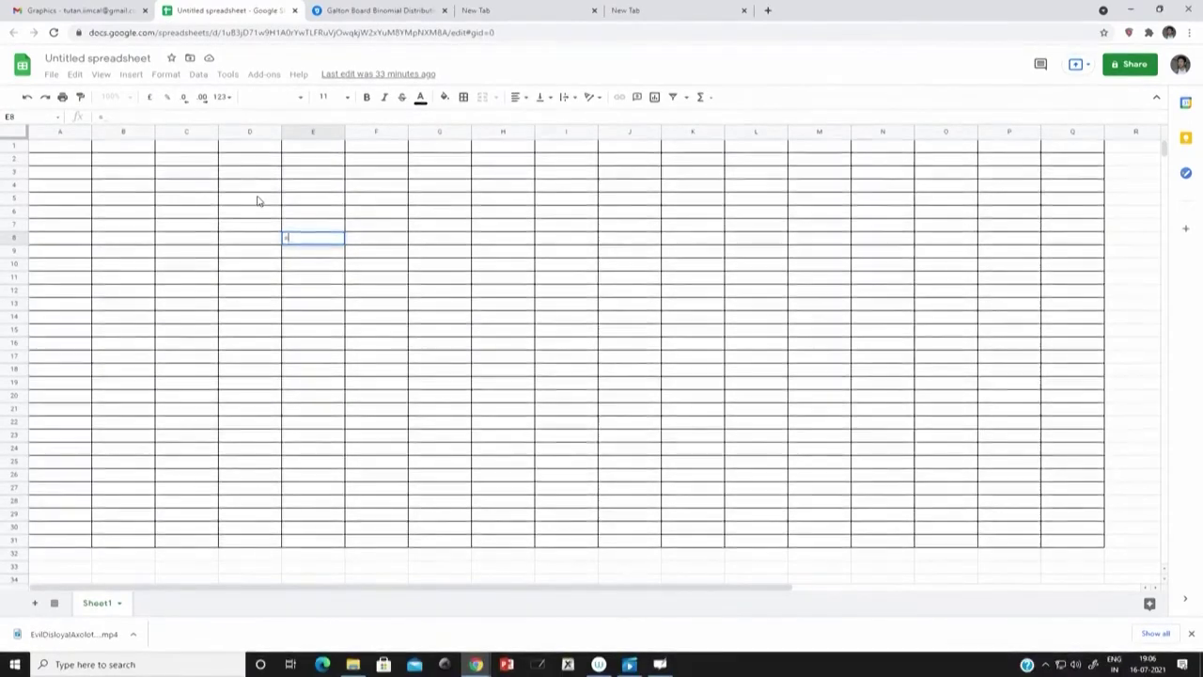
Step: Enter =RANDBETWEEN(1,60) in cell E8 and fill the formula down to E26
text(r)
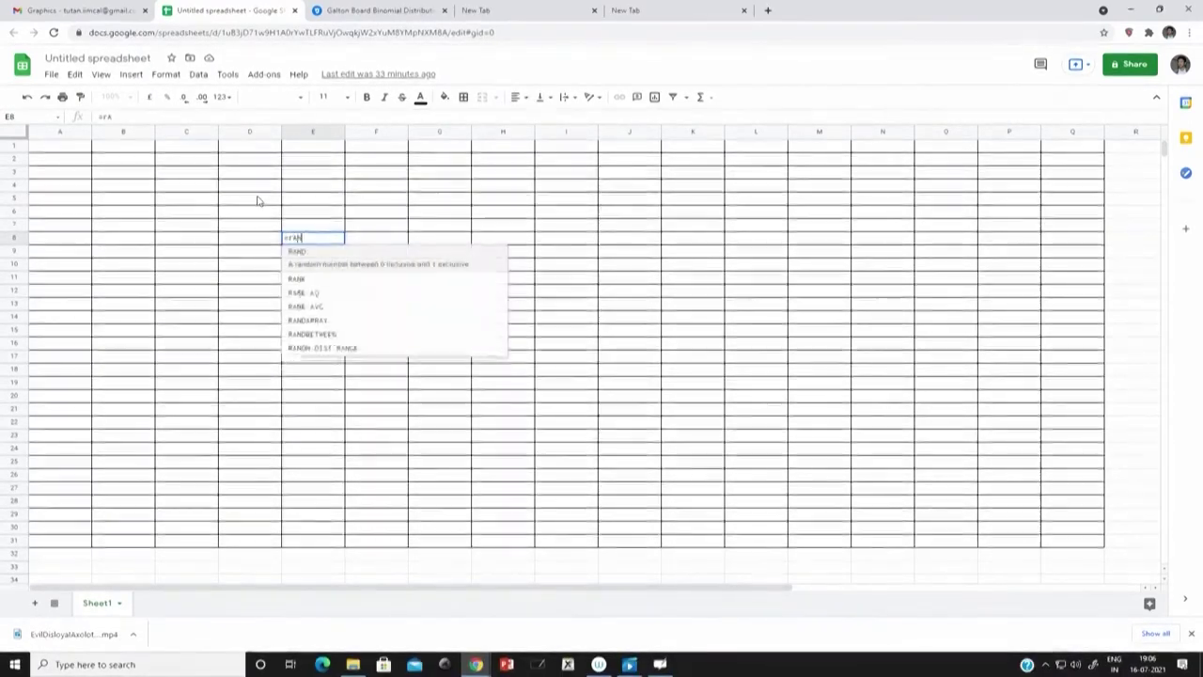
text(ANDBETWEEN()
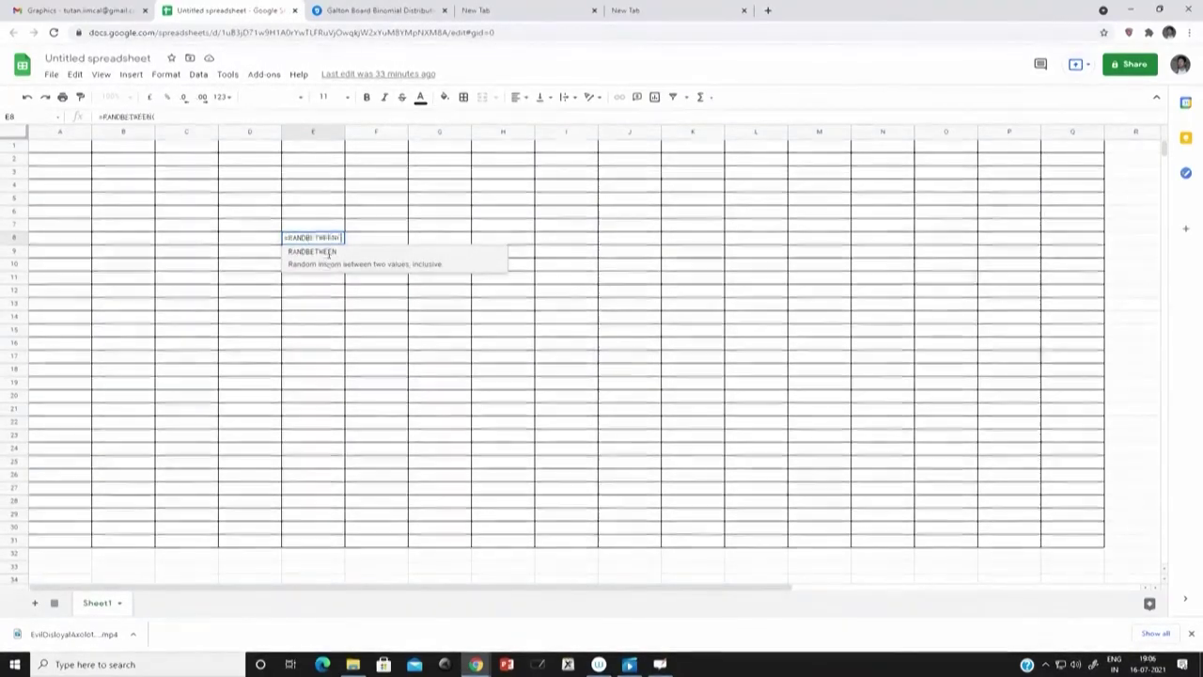
click(330, 252)
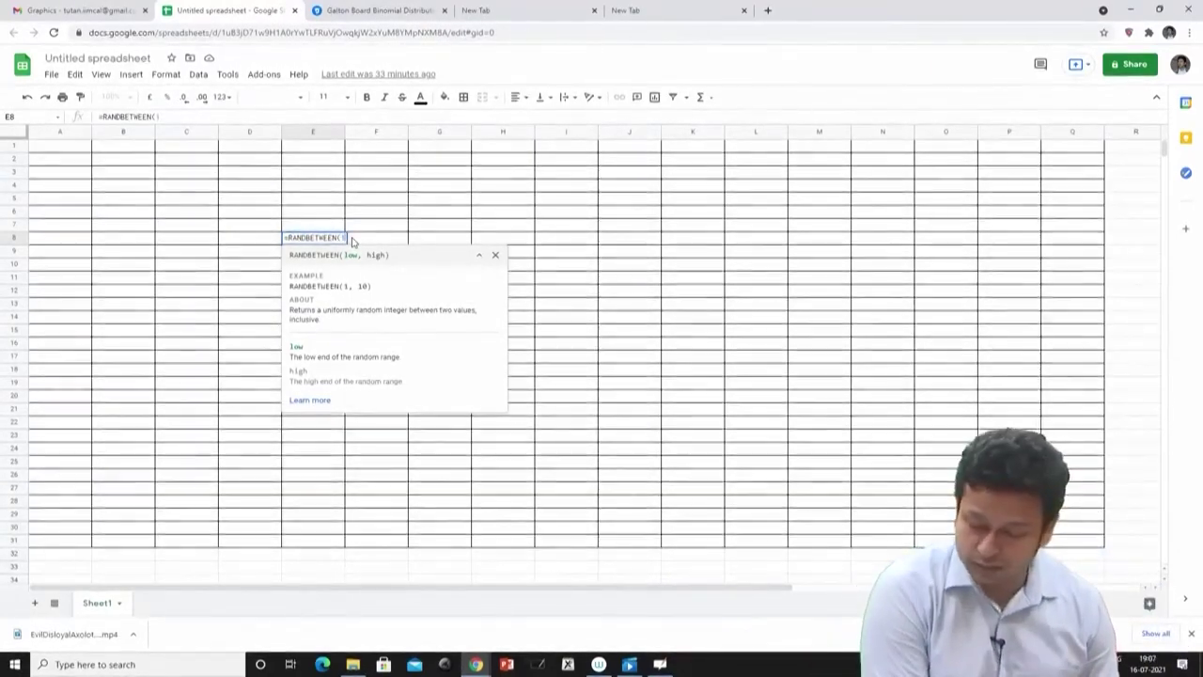
text(1,)
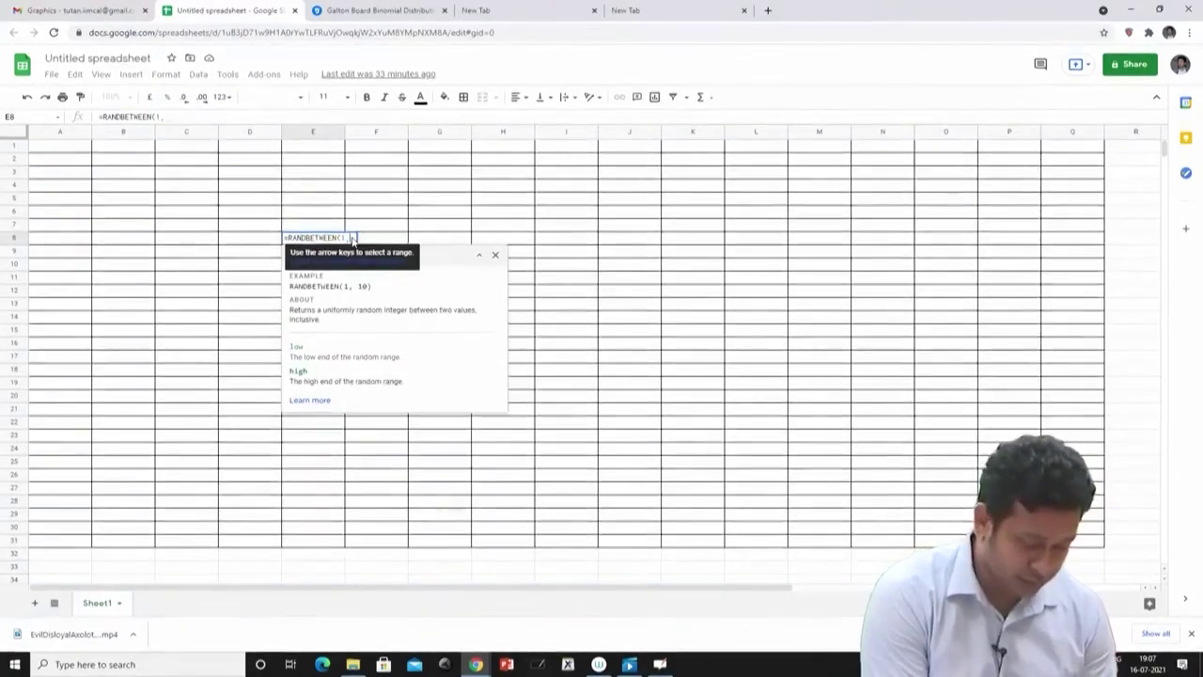
text( 60)
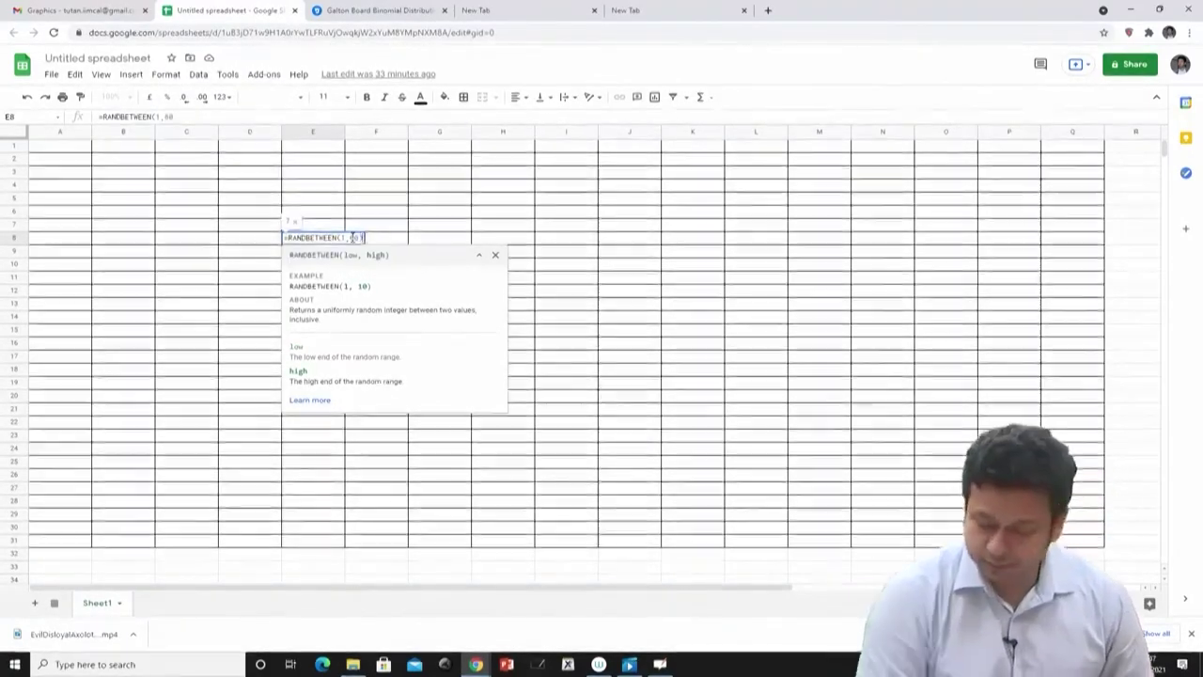
key(Return)
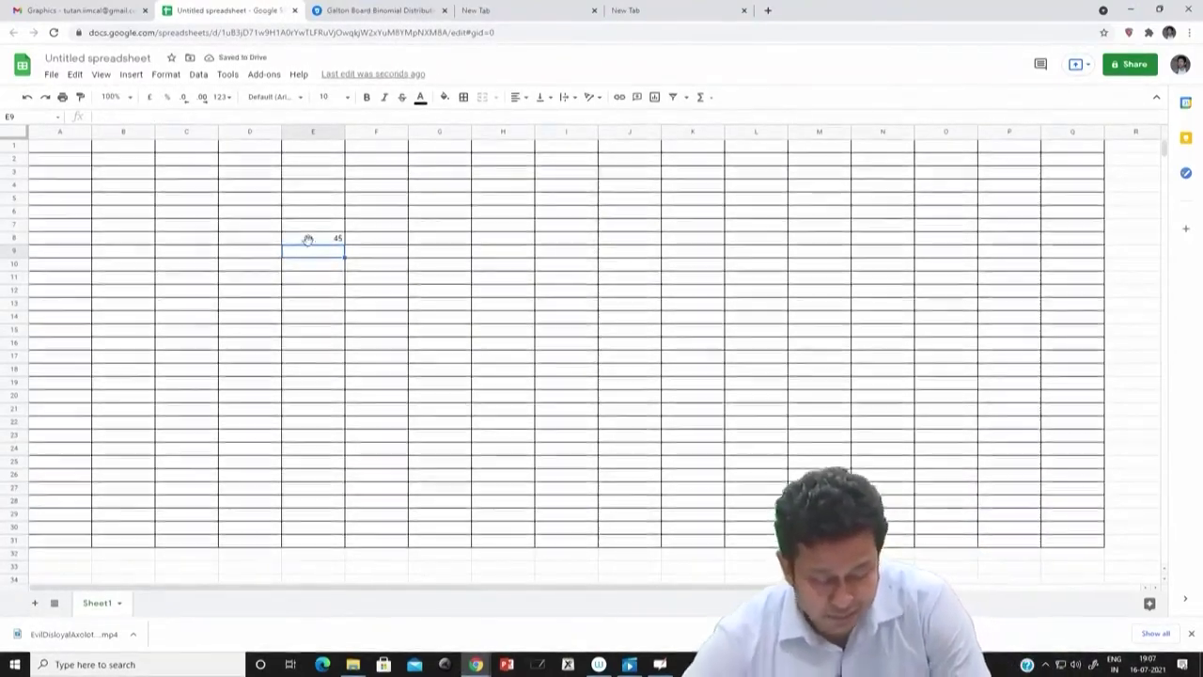
click(309, 243)
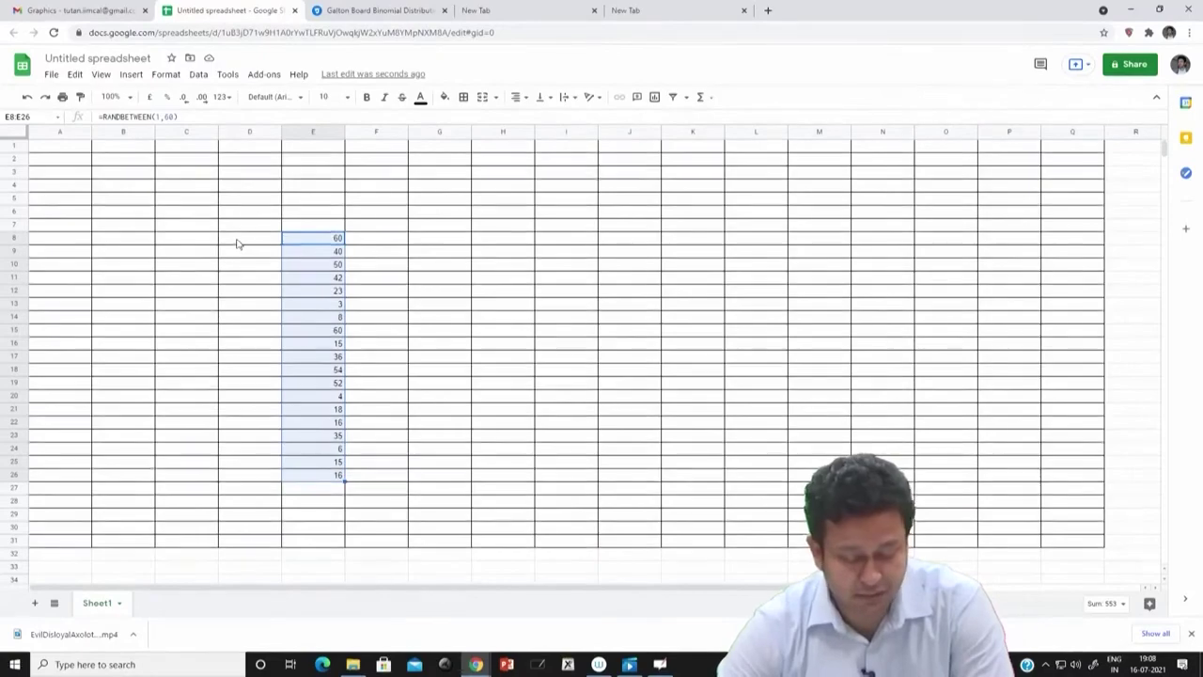
Step: Point out rows of the random-number column and select cell E13 as the random starting point
click(378, 242)
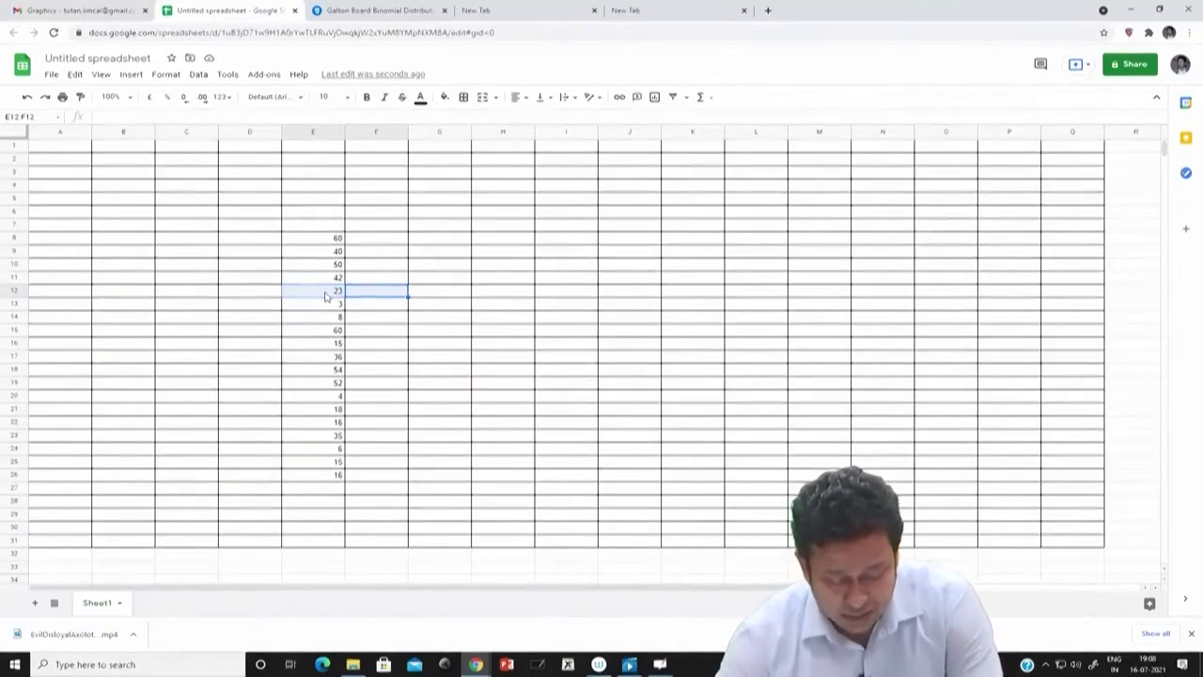
click(57, 303)
drag(310, 299, 327, 308)
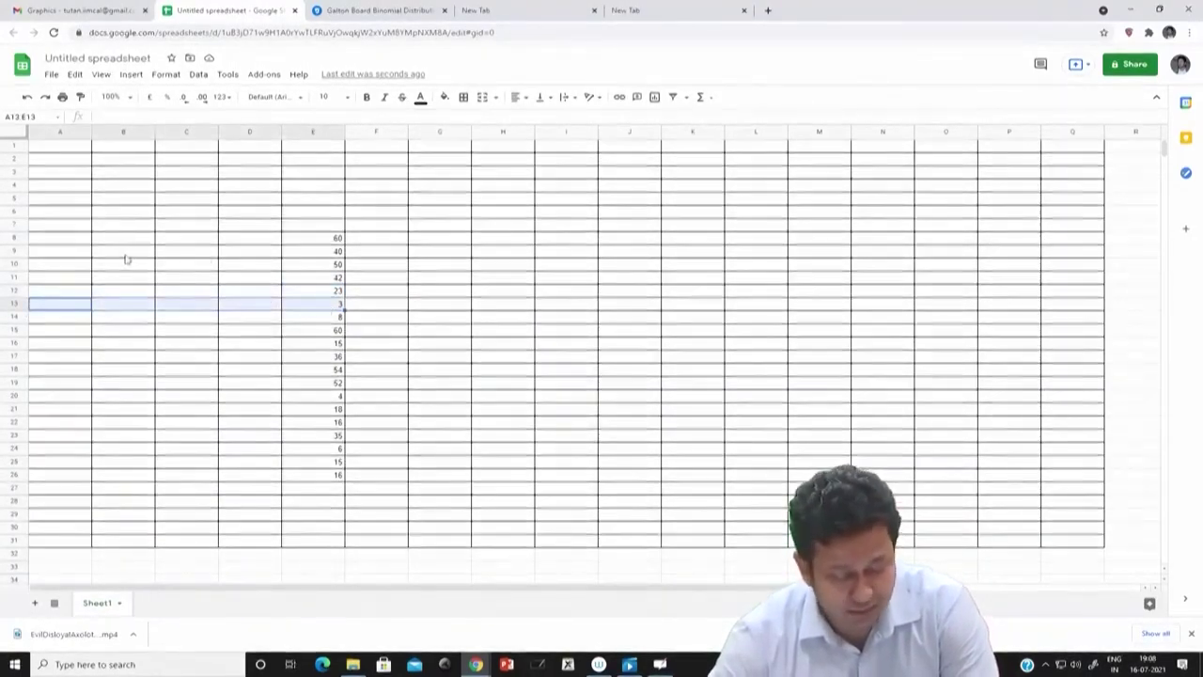
drag(54, 243, 346, 242)
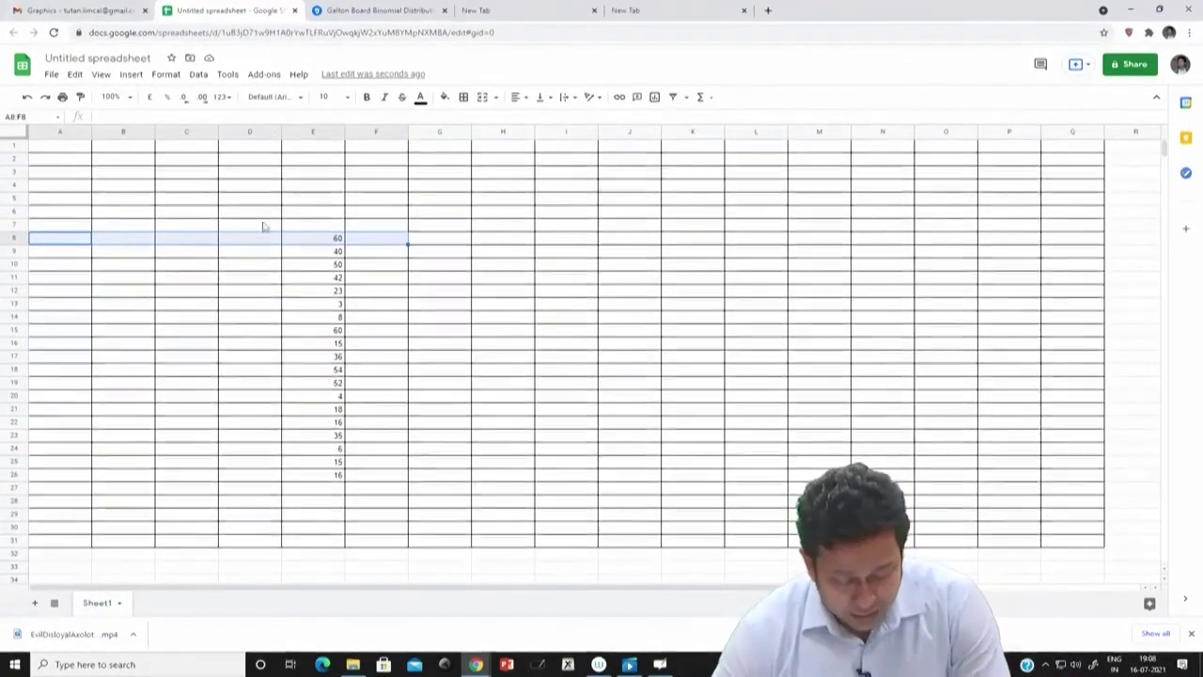
click(297, 307)
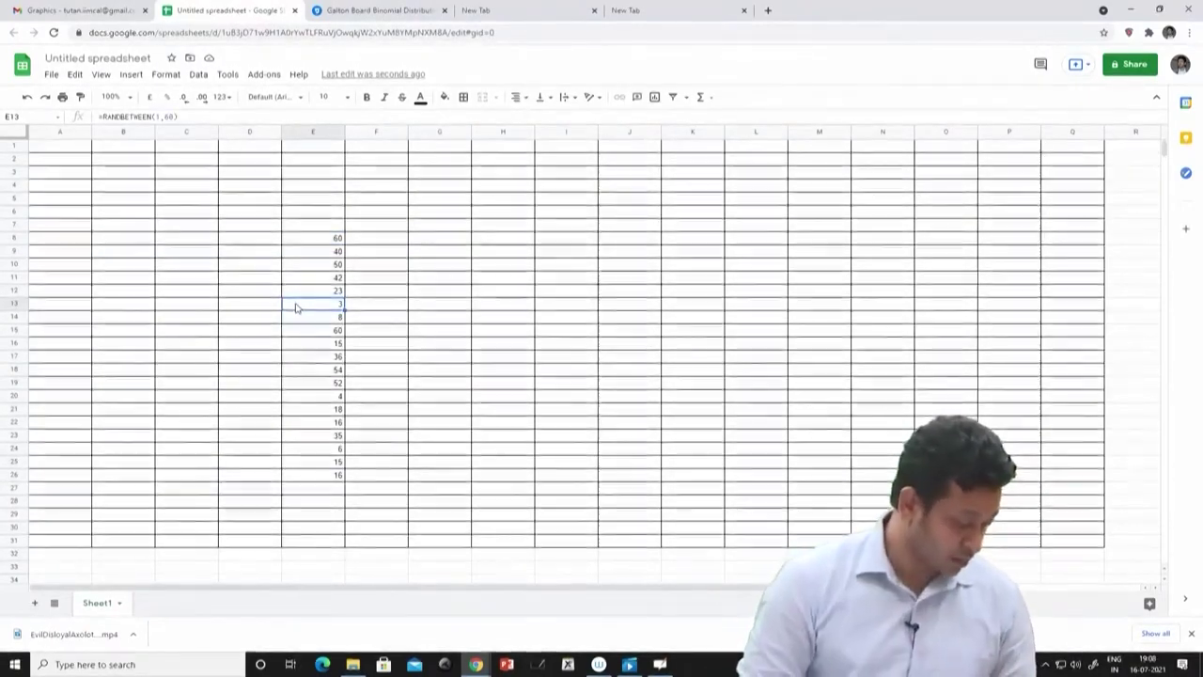
Step: Switch to OpenBoard, head the blank page "b) Randbetween()" and relabel the Random Number table heading on the earlier page as "a)"
key(alt+Tab)
mouse_move(346, 92)
mouse_down()
mouse_move(340, 143)
mouse_move(344, 116)
mouse_move(423, 149)
mouse_up()
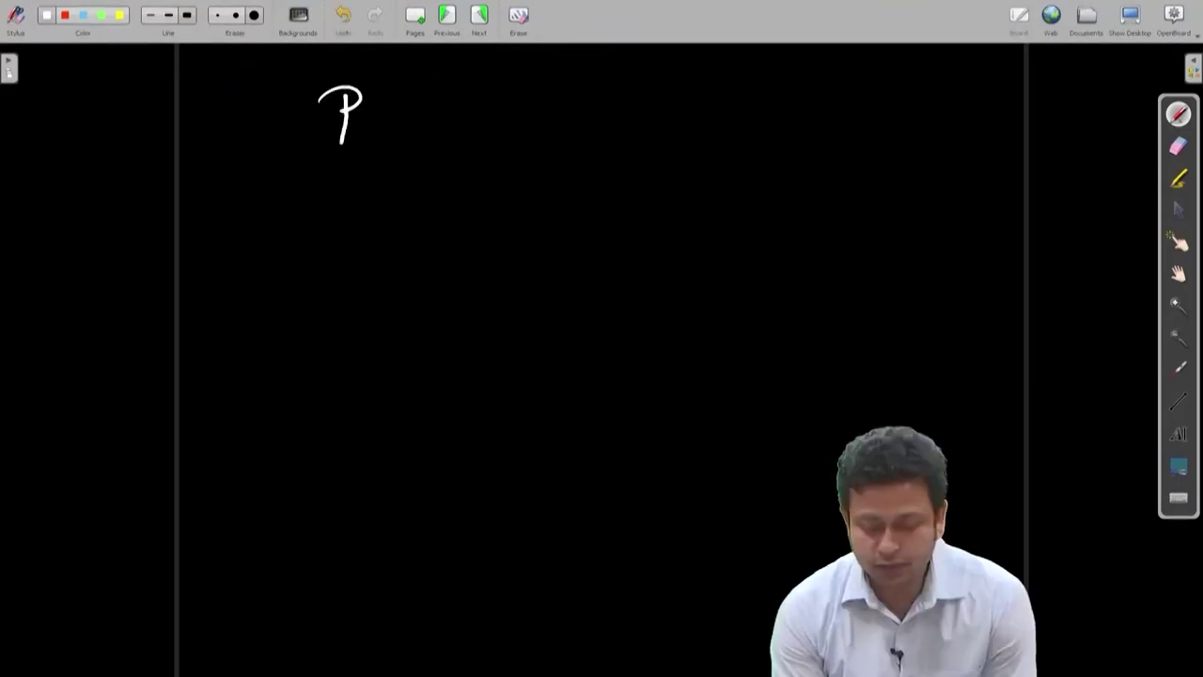
mouse_move(381, 105)
mouse_down()
mouse_move(399, 128)
mouse_move(437, 83)
mouse_move(458, 119)
mouse_move(481, 71)
mouse_move(509, 103)
mouse_move(544, 98)
mouse_move(592, 117)
mouse_up()
drag(626, 60, 612, 133)
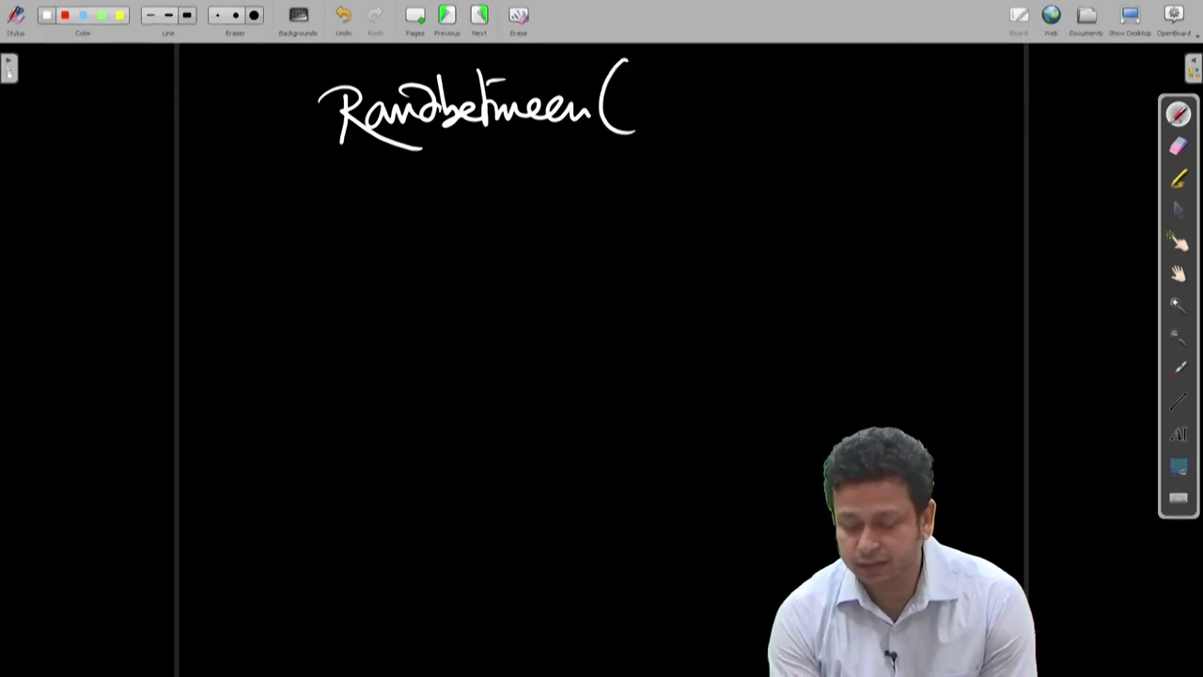
drag(664, 64, 642, 154)
drag(202, 97, 220, 167)
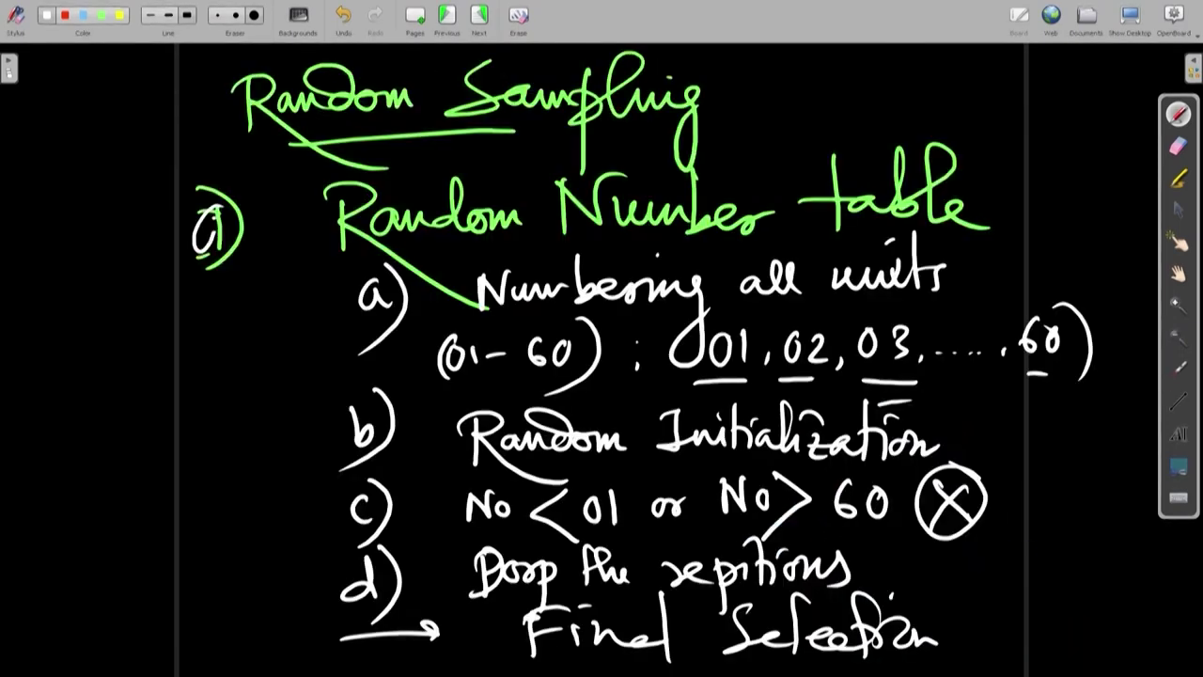
drag(220, 214, 250, 246)
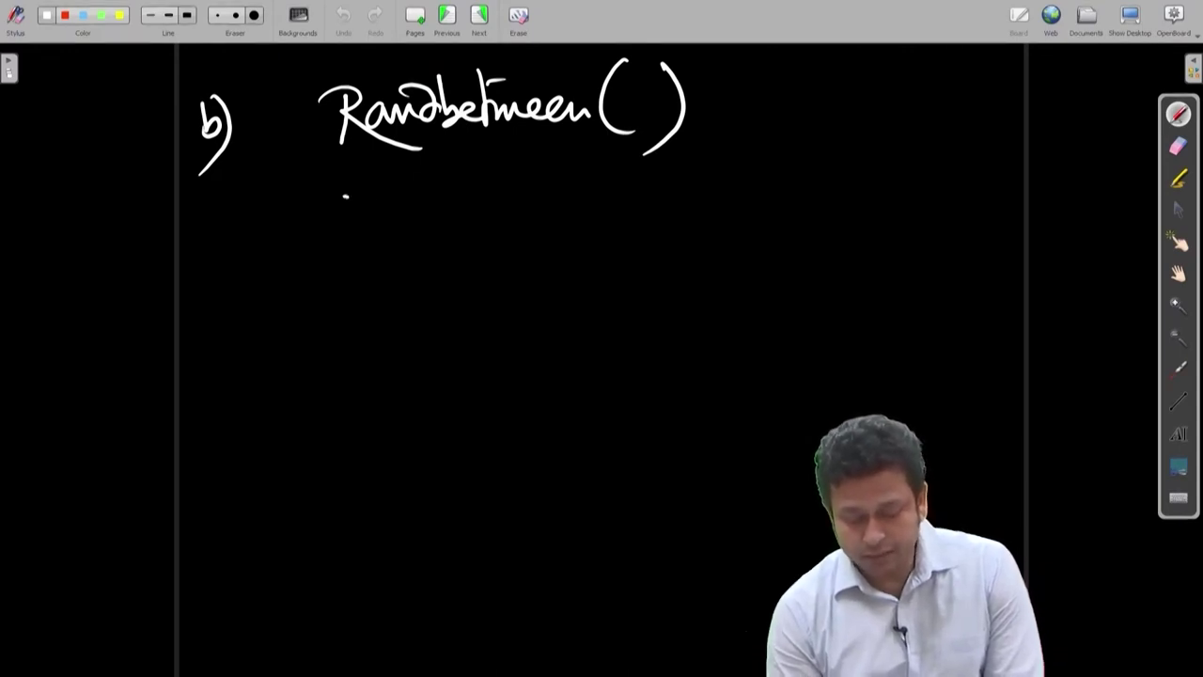
Step: Add an arrow bullet reading "Upper limit, Lower limit" under the Randbetween() heading
drag(342, 196, 381, 195)
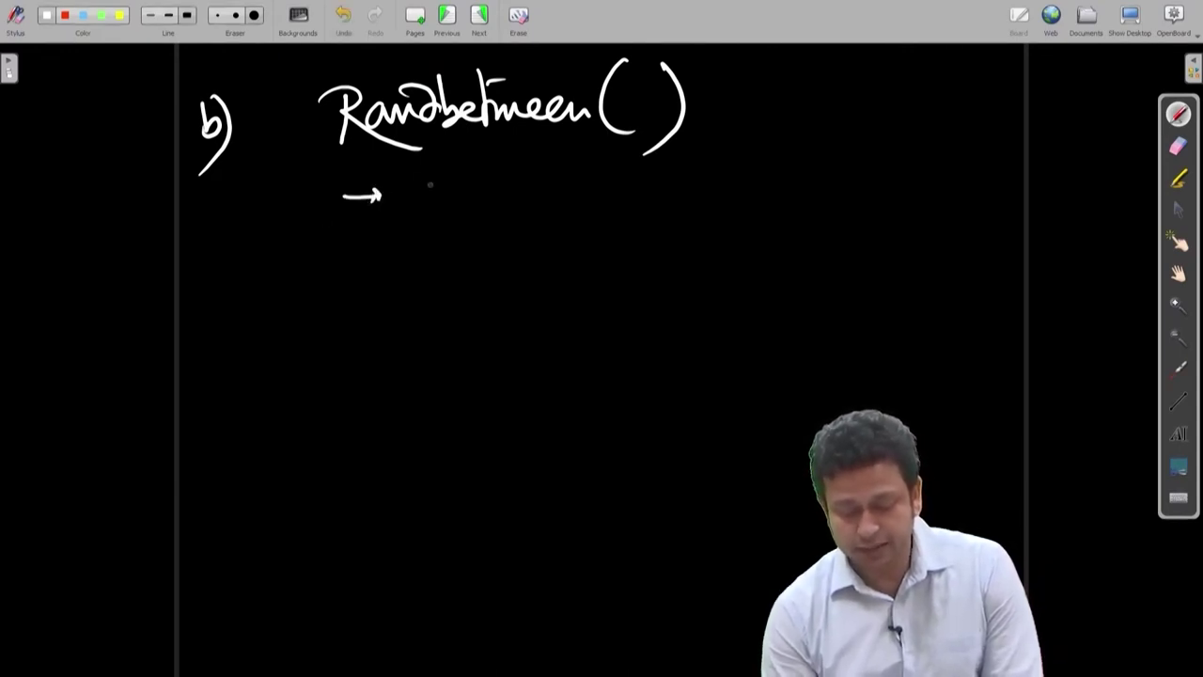
mouse_move(429, 173)
mouse_down()
mouse_move(611, 192)
mouse_move(637, 146)
mouse_move(674, 167)
mouse_move(670, 184)
mouse_move(757, 160)
mouse_move(838, 158)
mouse_up()
drag(863, 118, 890, 177)
mouse_move(889, 161)
mouse_down()
mouse_move(900, 175)
mouse_move(926, 158)
mouse_move(943, 175)
mouse_up()
drag(950, 115, 954, 175)
drag(953, 167, 984, 162)
Step: Add a second arrow bullet reading "Choose more no of Obs than required"
mouse_move(335, 261)
mouse_down()
mouse_move(381, 261)
mouse_move(370, 275)
mouse_up()
mouse_move(451, 241)
mouse_down()
mouse_move(441, 282)
mouse_move(532, 263)
mouse_move(586, 274)
mouse_move(646, 255)
mouse_move(814, 264)
mouse_up()
mouse_move(851, 240)
mouse_down()
mouse_move(830, 250)
mouse_move(865, 317)
mouse_up()
click(927, 242)
mouse_move(929, 214)
mouse_down()
mouse_move(956, 248)
mouse_move(983, 242)
mouse_up()
mouse_move(355, 303)
mouse_down()
mouse_move(352, 351)
mouse_move(455, 329)
mouse_up()
mouse_move(628, 318)
mouse_down()
mouse_move(662, 319)
mouse_move(726, 284)
mouse_up()
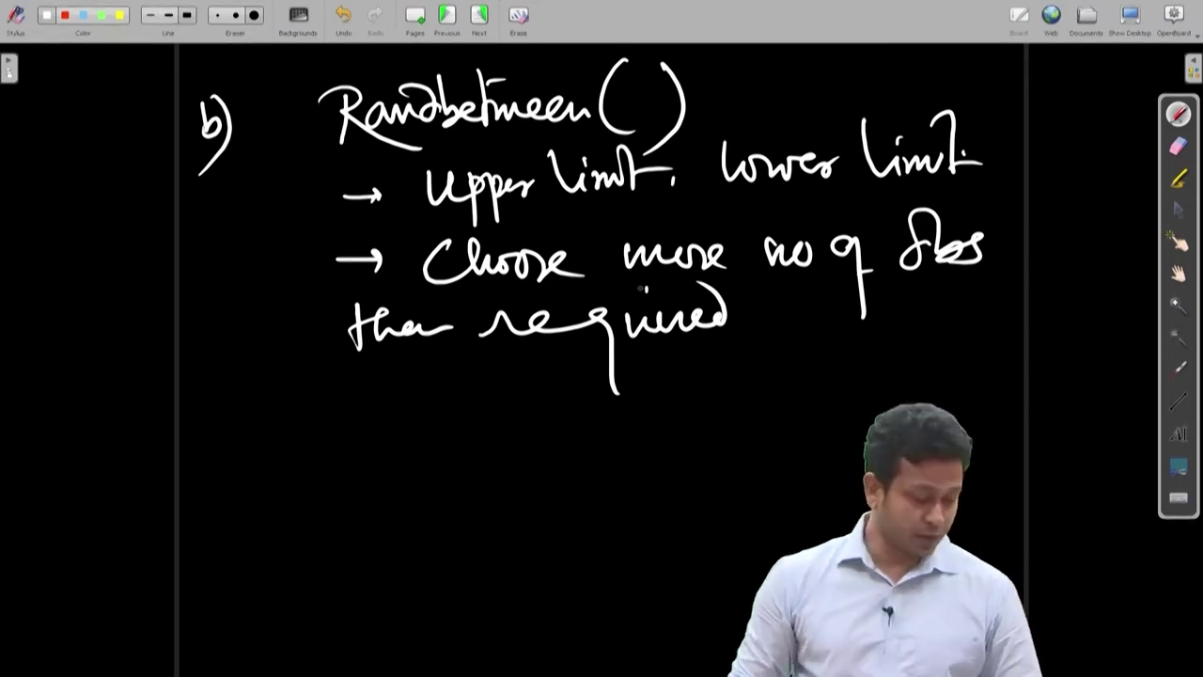
Step: Copy the spreadsheet's random numbers from E13 downward onto the board as "3, 8, 60, 15"
key(alt+Tab)
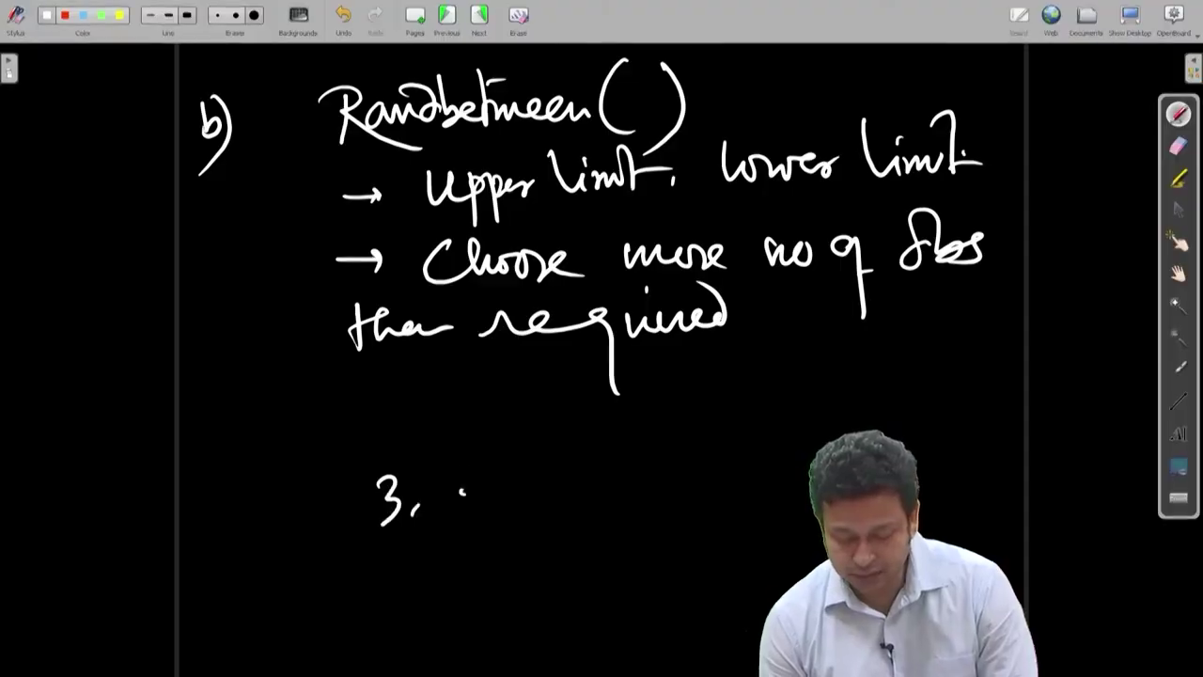
key(alt+Tab)
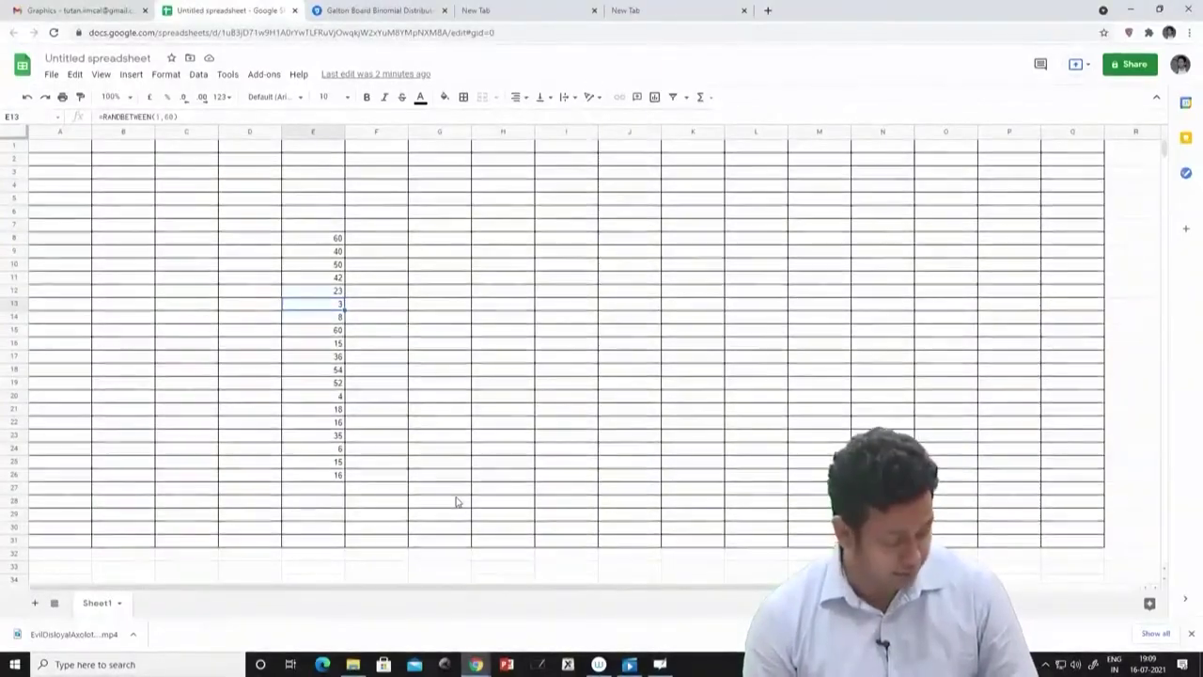
key(alt+Tab)
drag(487, 500, 482, 513)
drag(532, 470, 519, 489)
mouse_move(604, 466)
mouse_down()
mouse_move(600, 512)
mouse_move(624, 511)
mouse_up()
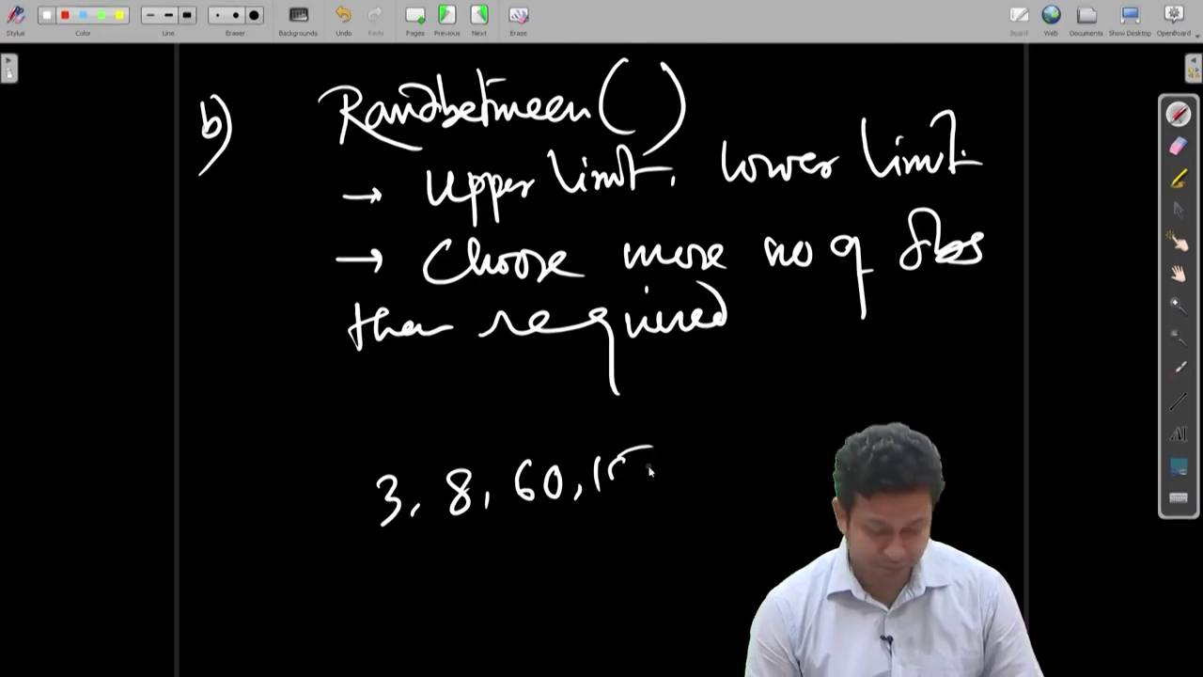
Step: Consult the spreadsheet column again and continue the handwritten number list with "36, 54, 52, 4"
key(alt+Tab)
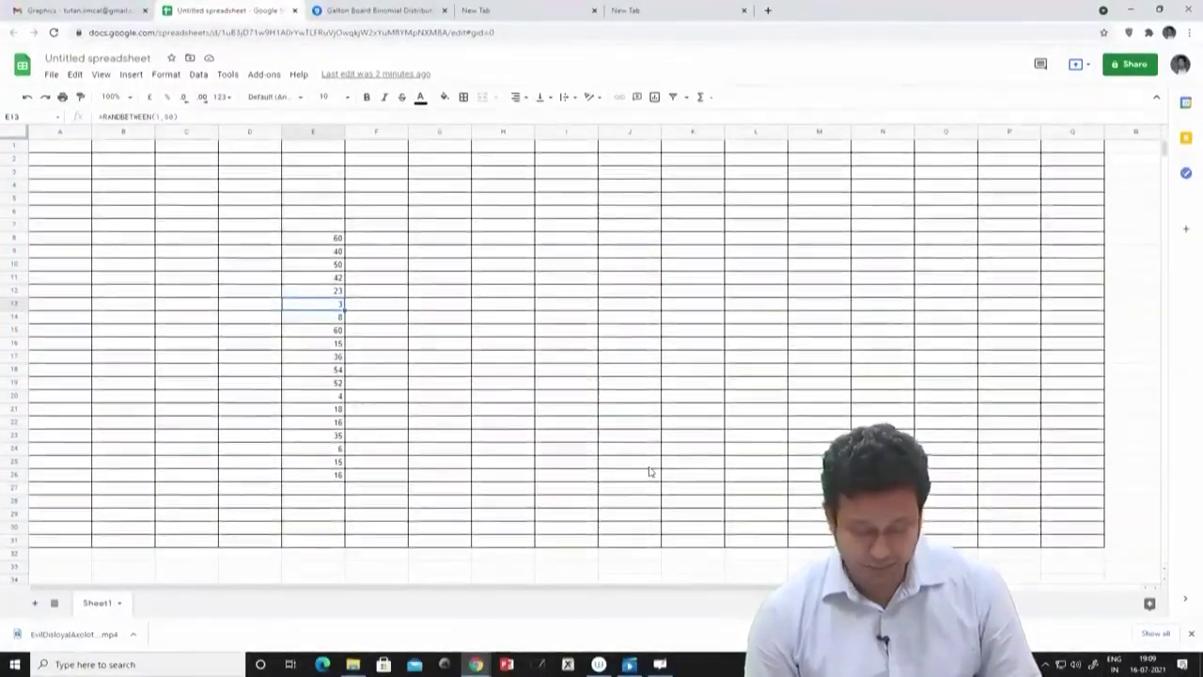
key(alt+Tab)
drag(622, 451, 649, 447)
drag(656, 475, 648, 491)
drag(720, 458, 697, 496)
drag(671, 449, 742, 496)
drag(819, 441, 797, 484)
drag(882, 473, 872, 496)
drag(920, 449, 913, 494)
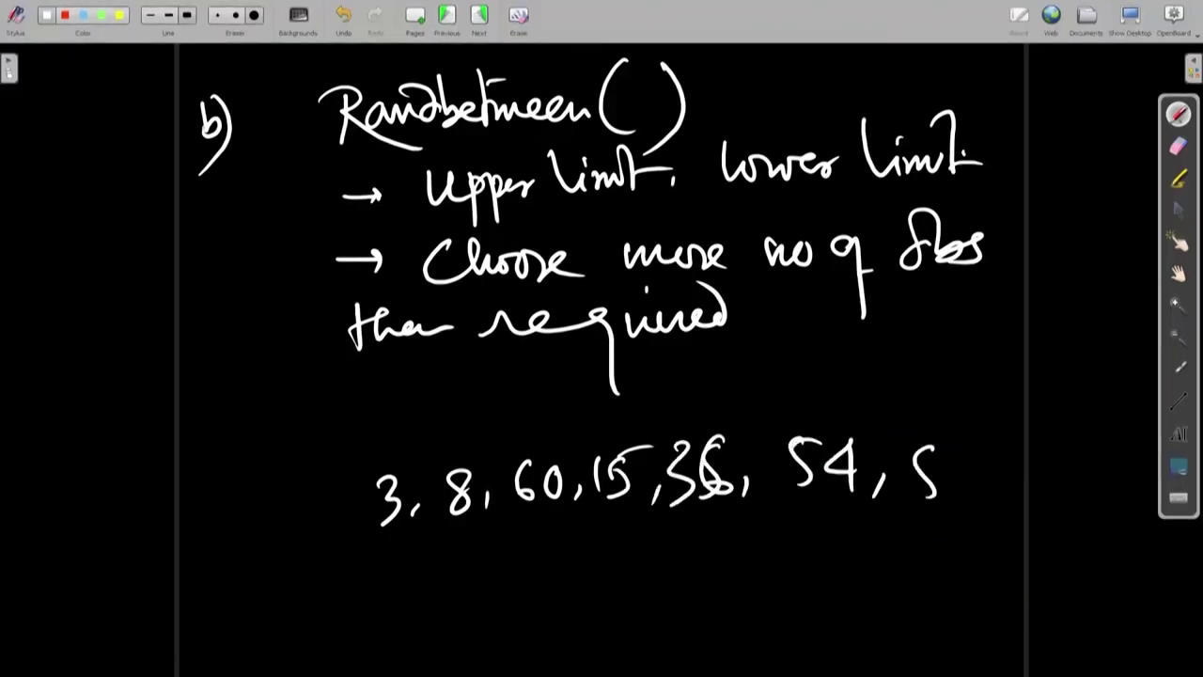
drag(960, 455, 977, 490)
drag(1060, 447, 1064, 477)
drag(1065, 451, 1071, 508)
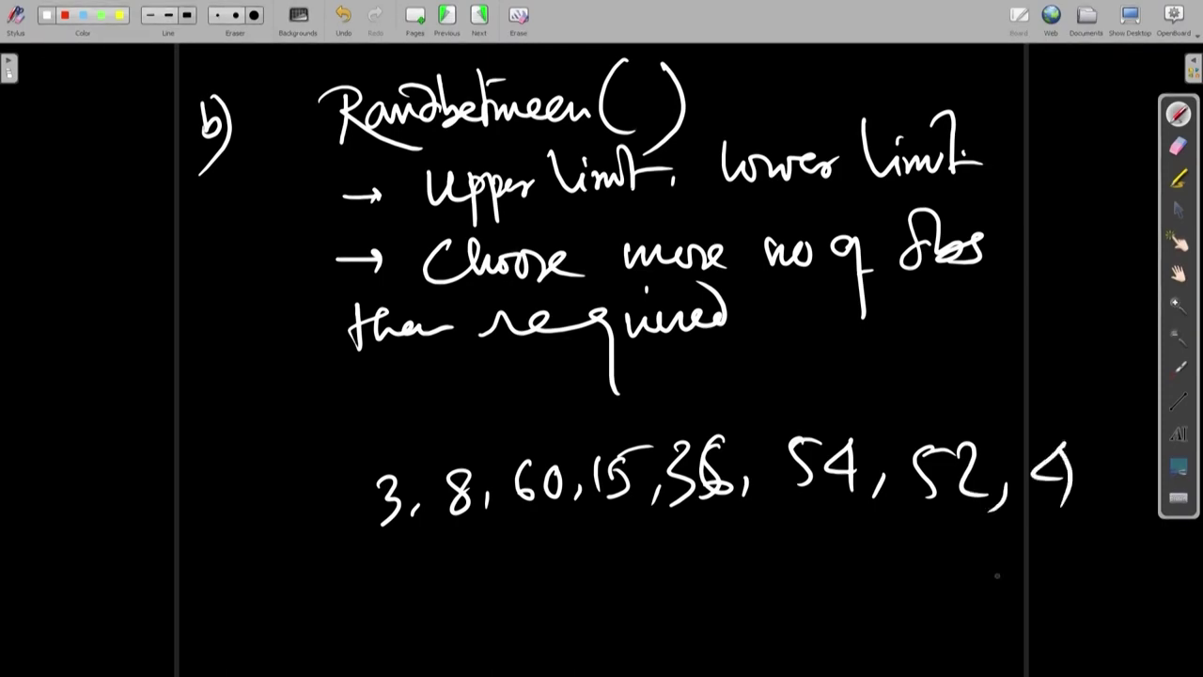
Step: Add the next distinct spreadsheet numbers "18, 16" on a second line and underline both lines of the sample
key(alt+Tab)
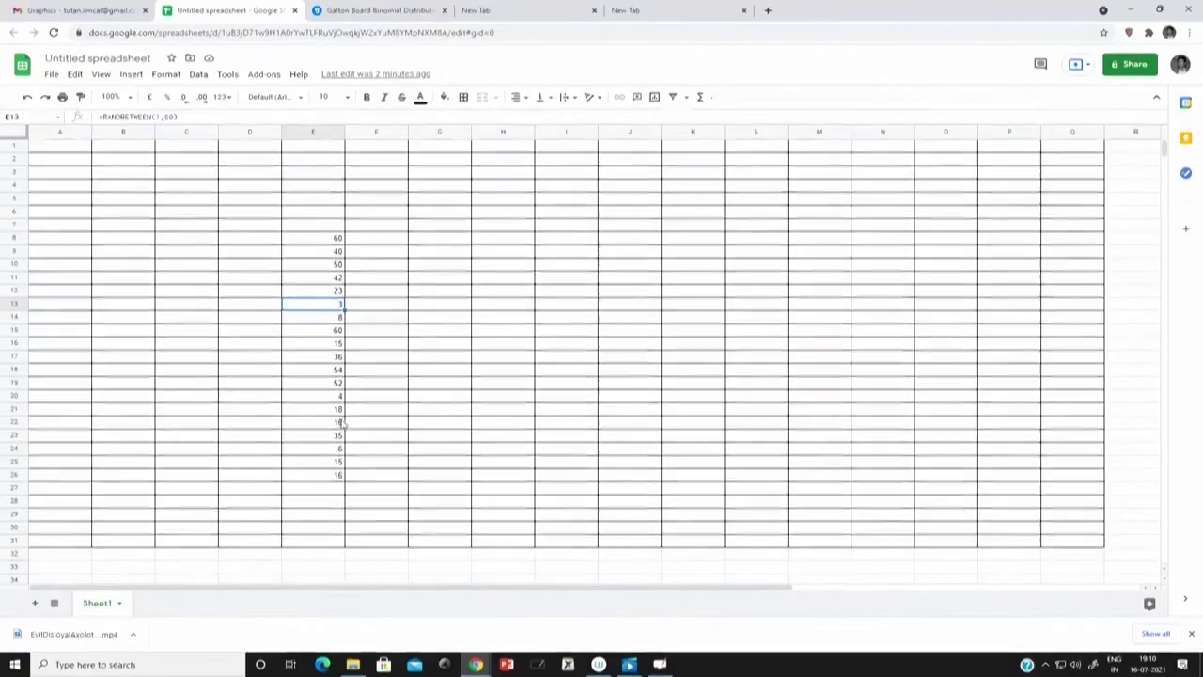
key(alt+Tab)
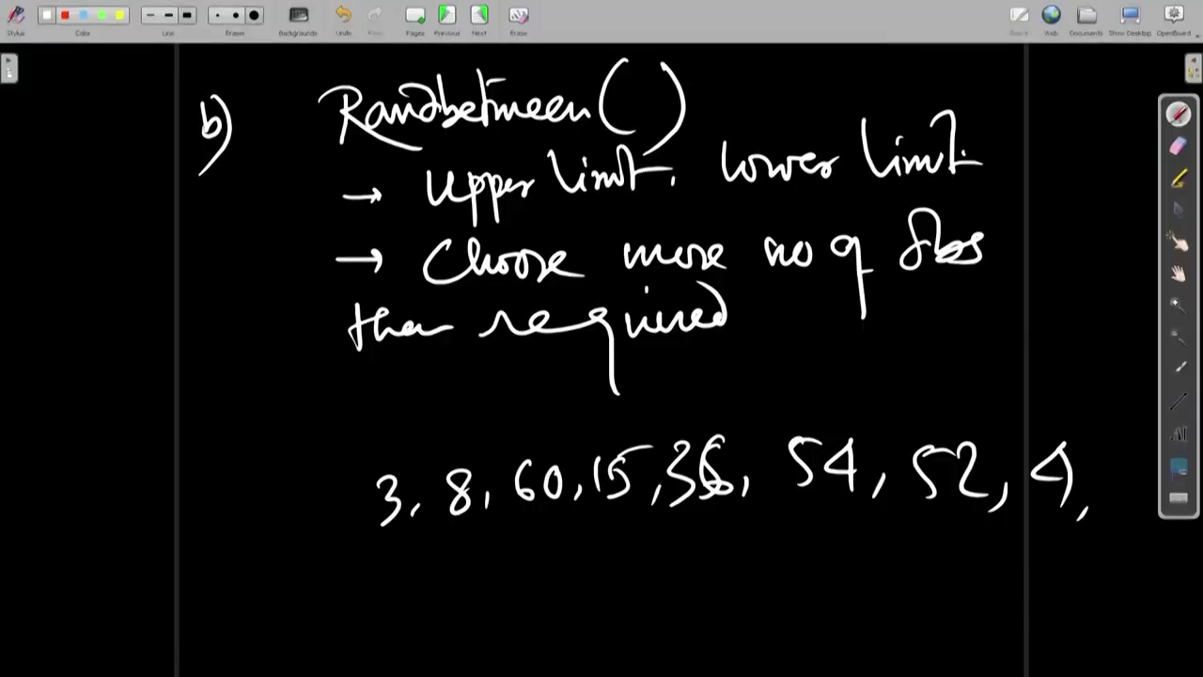
drag(439, 555, 434, 595)
mouse_move(479, 553)
mouse_down()
mouse_move(466, 570)
mouse_move(475, 564)
mouse_up()
drag(501, 567, 497, 579)
drag(565, 540, 545, 571)
mouse_move(353, 533)
mouse_down()
mouse_move(596, 513)
mouse_move(1079, 544)
mouse_up()
drag(425, 622, 612, 603)
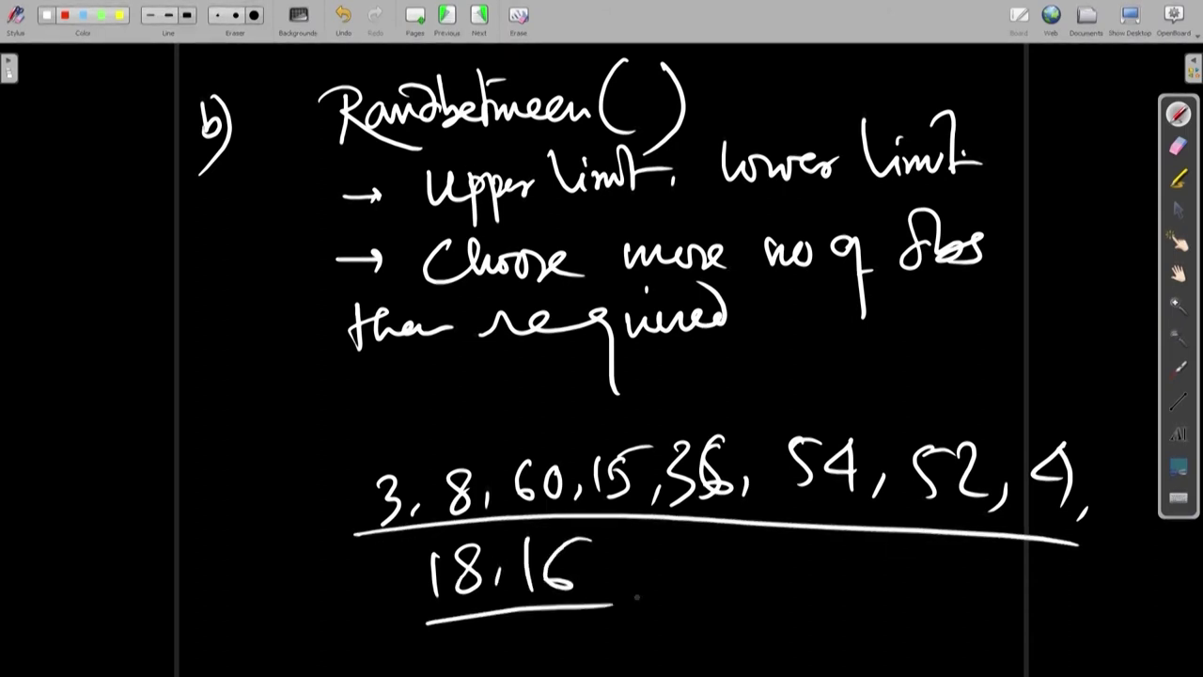
Step: Add a third arrow bullet reading "Random Initialization." beneath the "than required" line
mouse_move(318, 391)
mouse_down()
mouse_move(377, 393)
mouse_move(368, 412)
mouse_up()
mouse_move(433, 365)
mouse_down()
mouse_move(432, 410)
mouse_move(499, 395)
mouse_move(531, 357)
mouse_move(607, 379)
mouse_up()
mouse_move(654, 348)
mouse_down()
mouse_move(669, 369)
mouse_move(727, 383)
mouse_move(812, 379)
mouse_up()
click(738, 344)
drag(795, 329, 827, 387)
drag(823, 343, 855, 386)
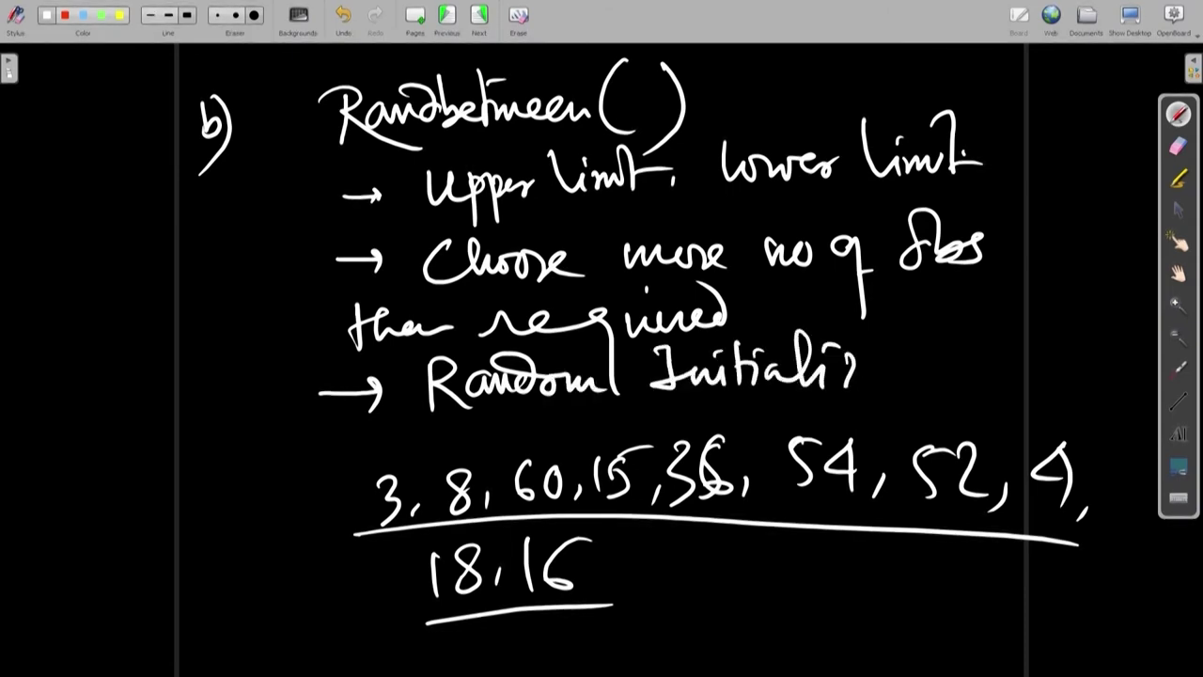
drag(893, 331, 928, 387)
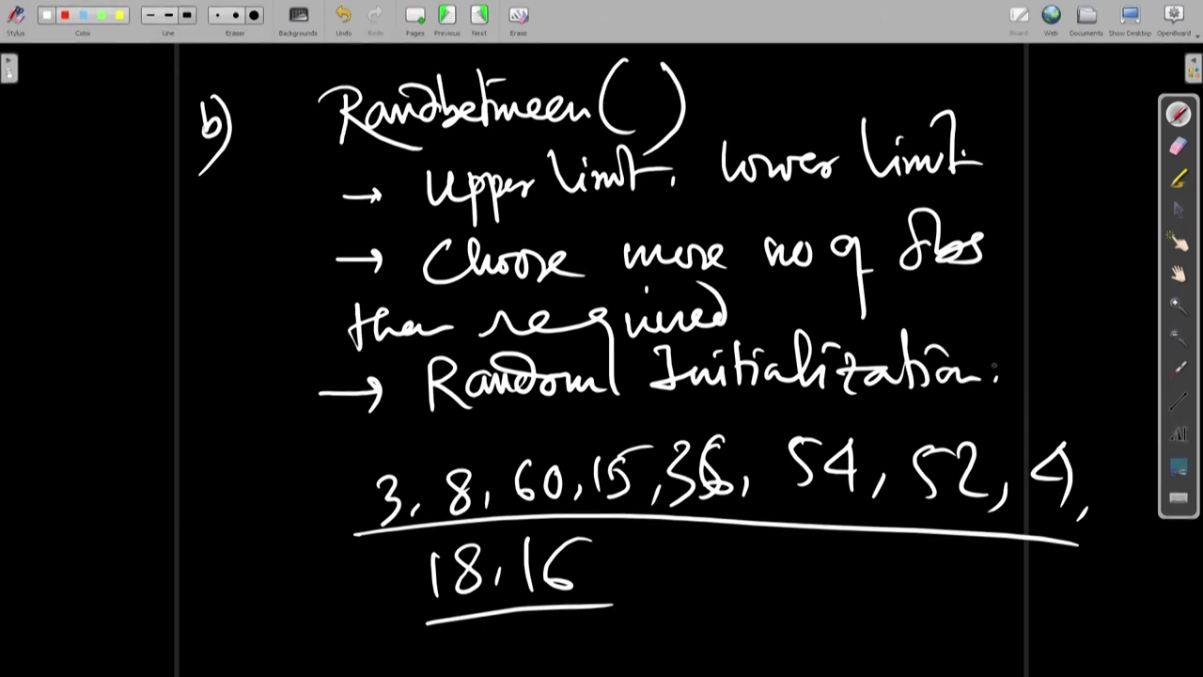
Step: Enclose the two-line list of sampled numbers in large parentheses and glance back at the spreadsheet
drag(333, 458, 325, 590)
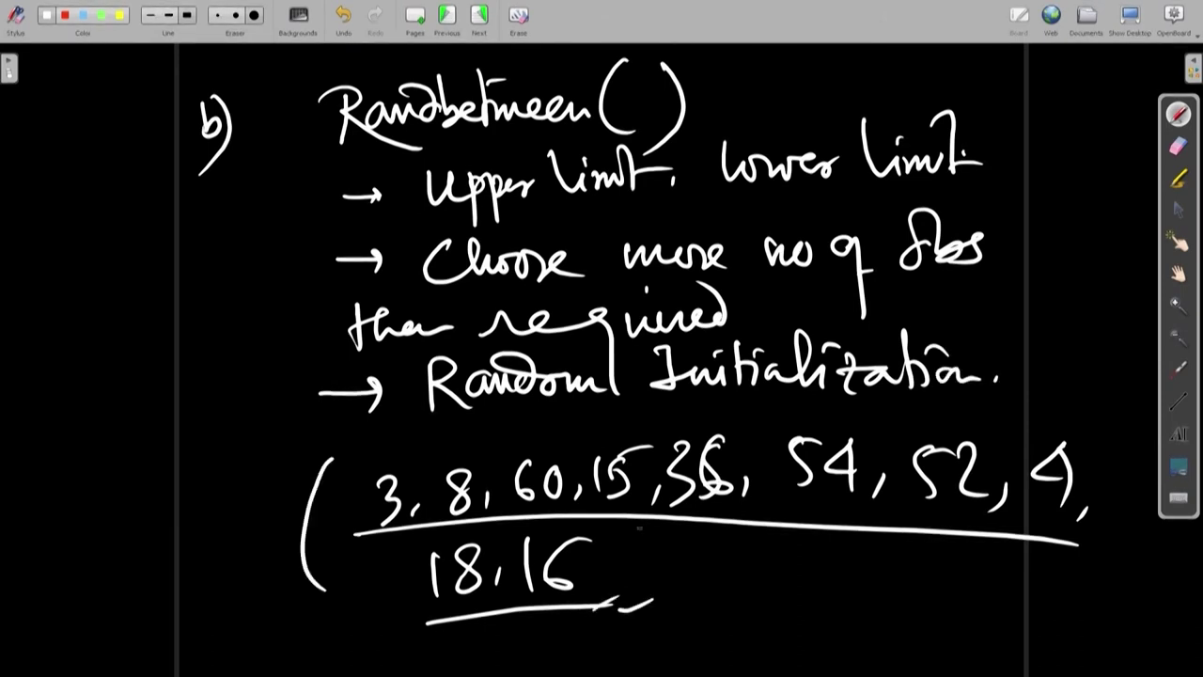
drag(617, 527, 599, 671)
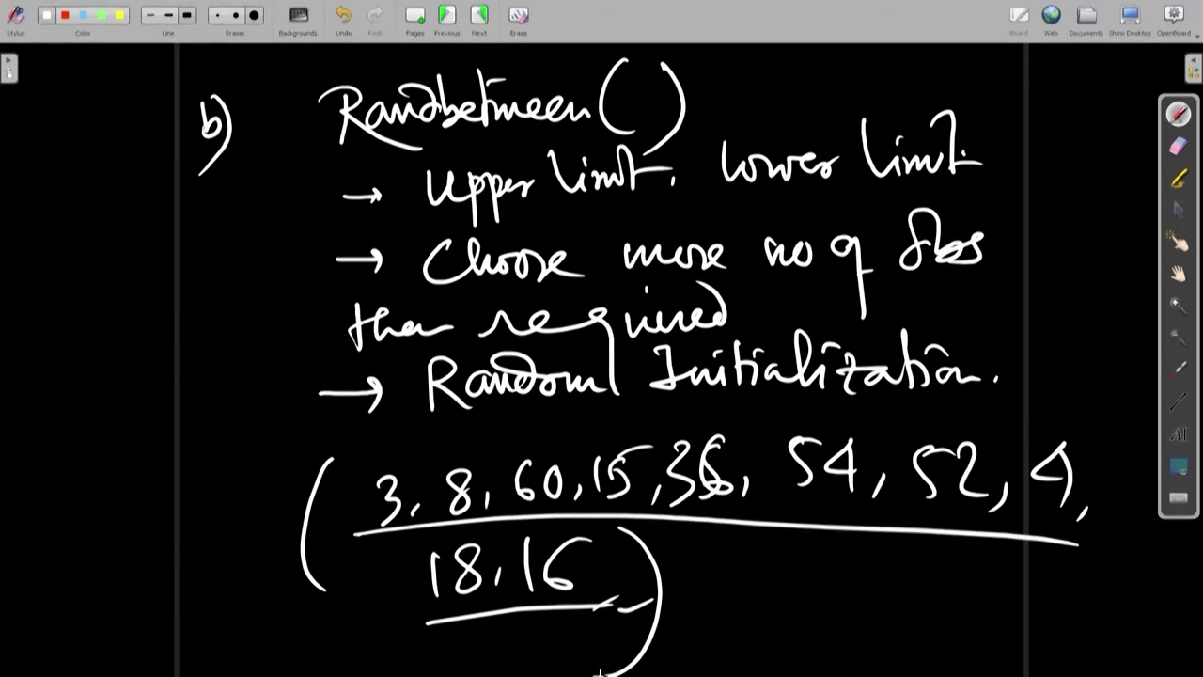
key(alt+Tab)
key(alt+Tab)
Step: Add a blank whiteboard page and label it "c)" in its upper corner
click(422, 19)
drag(239, 89, 247, 120)
drag(245, 73, 235, 195)
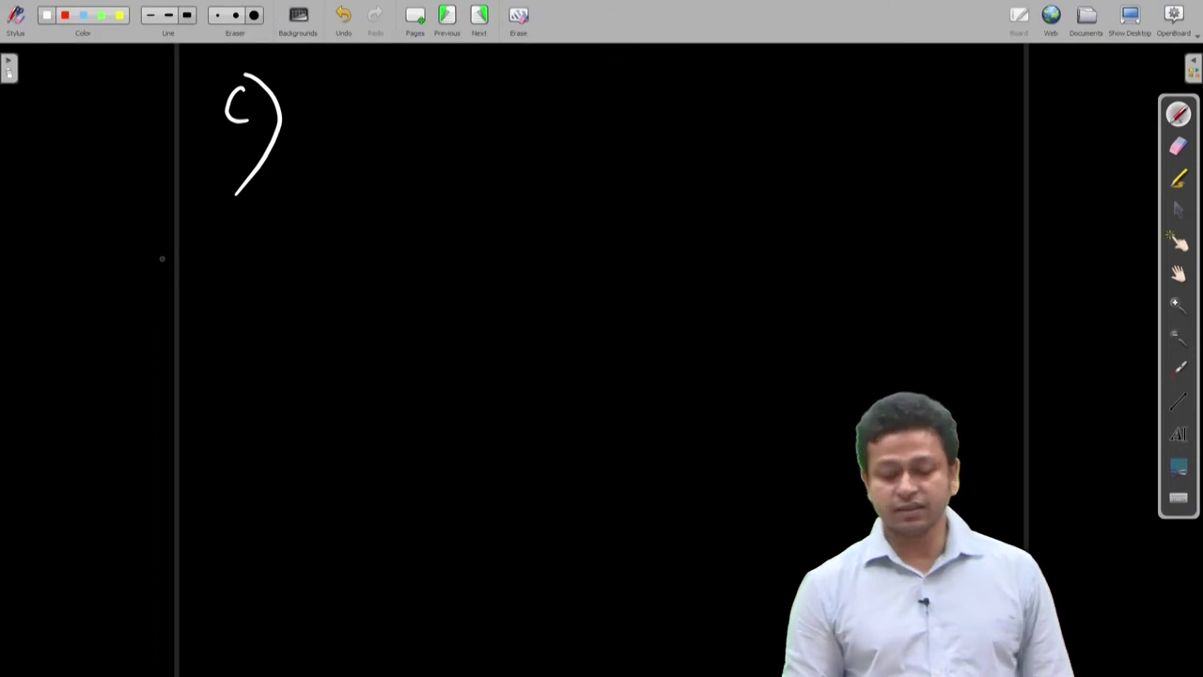
Step: Draw three small boxes as paper slips and write the numbers 56, 25 and 13 inside them
mouse_move(426, 151)
mouse_down()
mouse_move(494, 110)
mouse_move(503, 138)
mouse_up()
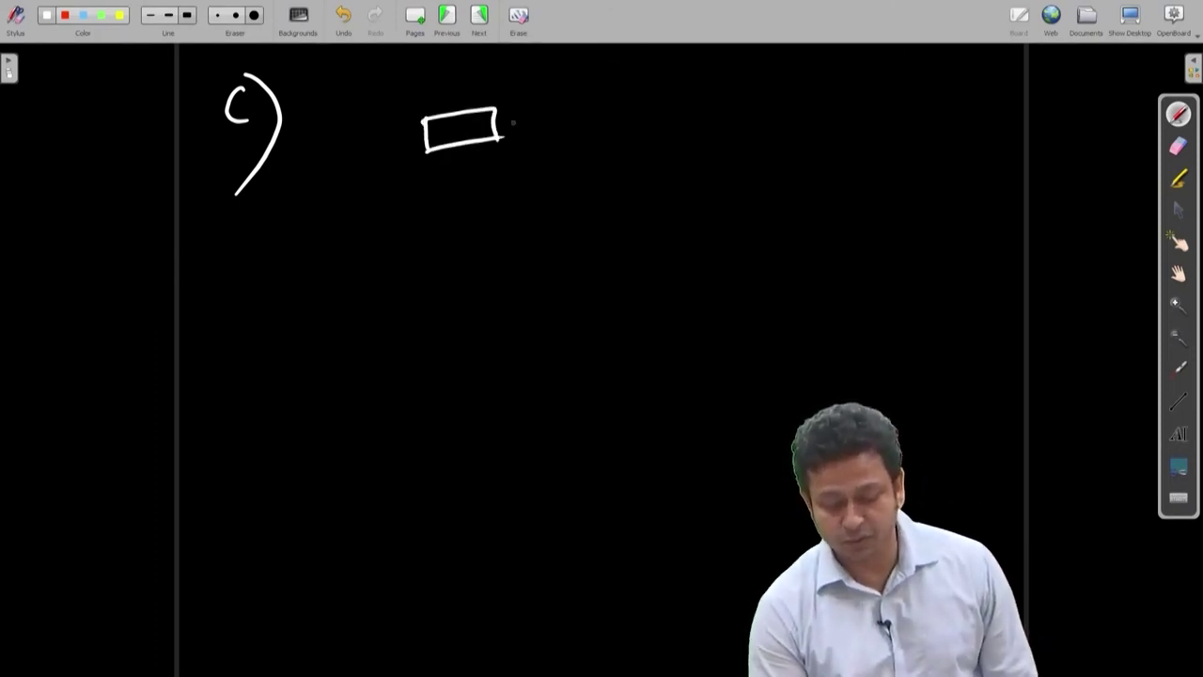
mouse_move(613, 115)
mouse_down()
mouse_move(707, 151)
mouse_move(611, 148)
mouse_up()
mouse_move(451, 212)
mouse_down()
mouse_move(561, 205)
mouse_move(581, 252)
mouse_up()
drag(456, 120, 442, 144)
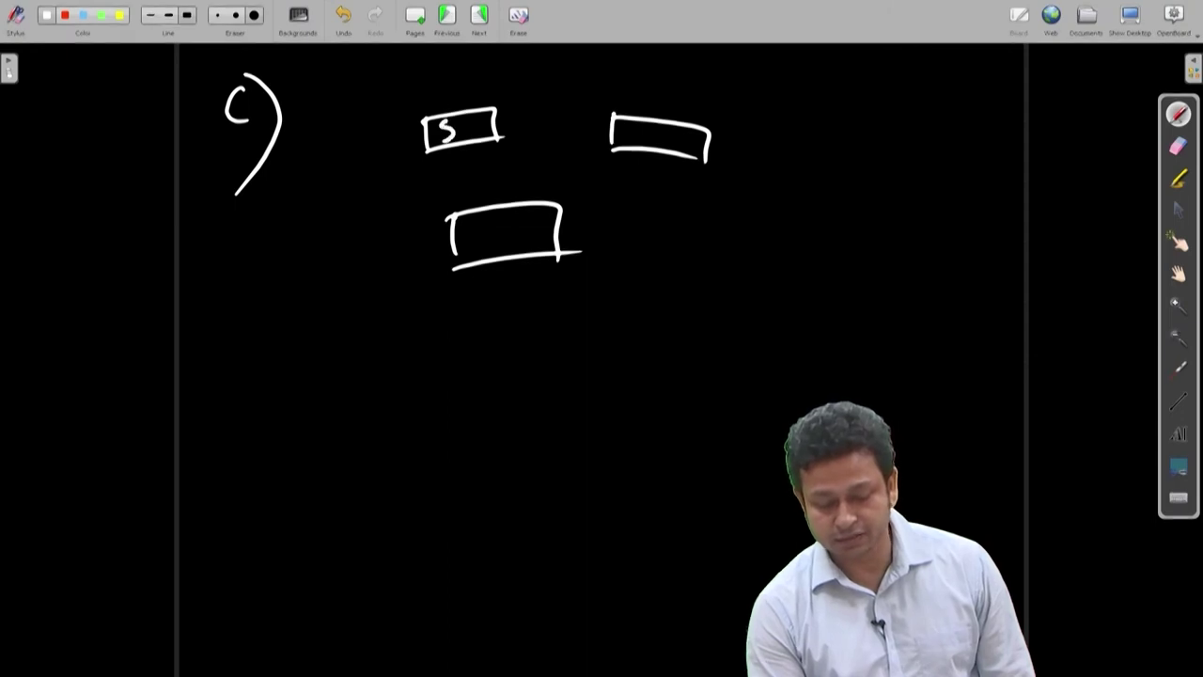
drag(635, 126, 648, 146)
mouse_move(656, 123)
mouse_down()
mouse_move(661, 148)
mouse_move(678, 121)
mouse_up()
drag(487, 216, 486, 240)
drag(494, 215, 507, 246)
Step: Draw two more slips below the others and number them 02 and 49
mouse_move(652, 280)
mouse_down()
mouse_move(716, 223)
mouse_move(770, 297)
mouse_up()
drag(640, 292, 772, 279)
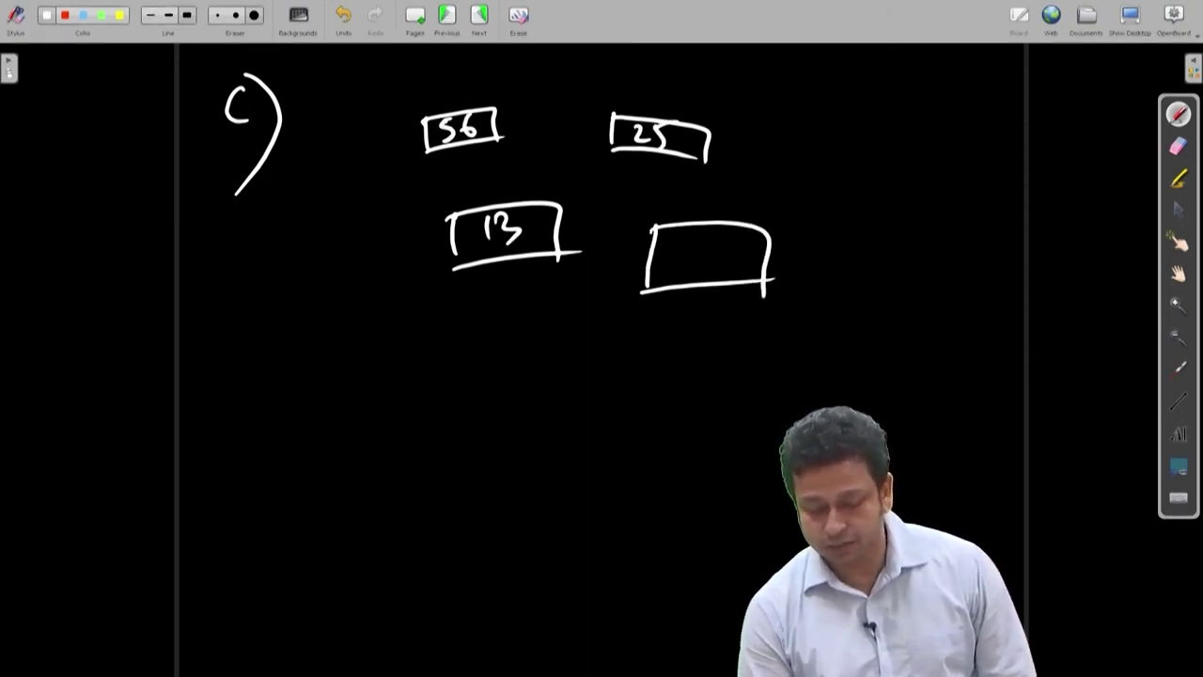
drag(688, 239, 679, 266)
mouse_move(495, 325)
mouse_down()
mouse_move(635, 374)
mouse_move(609, 378)
mouse_up()
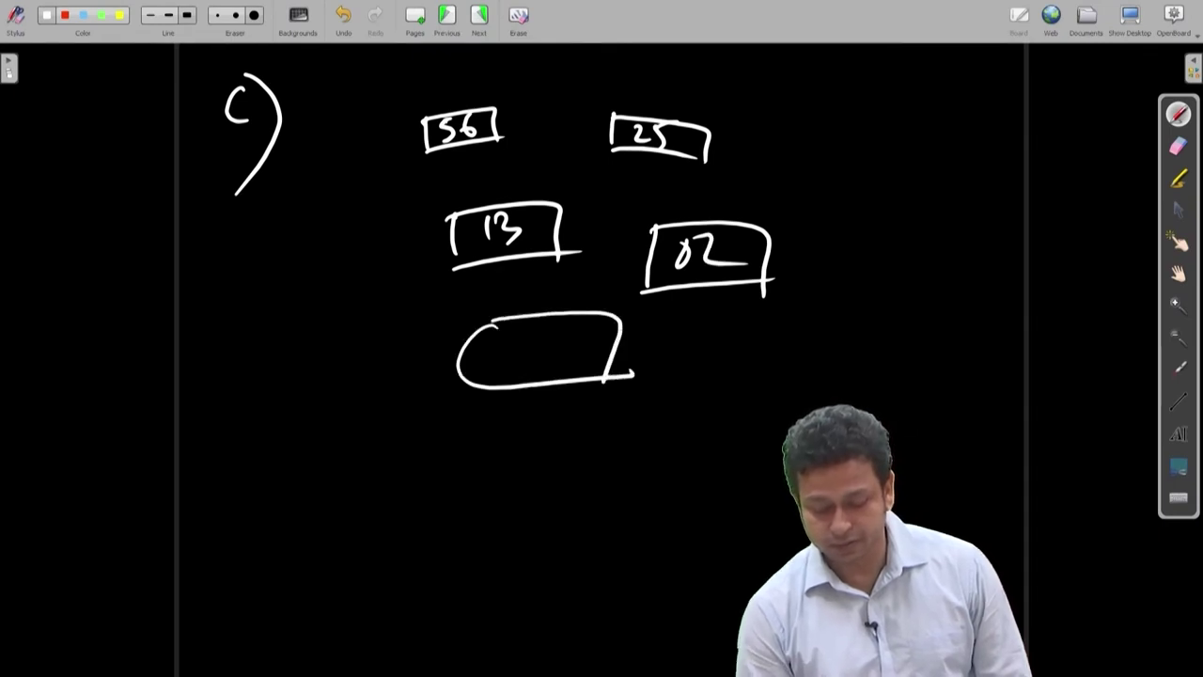
drag(515, 331, 532, 356)
mouse_move(526, 333)
mouse_down()
mouse_move(528, 364)
mouse_move(558, 372)
mouse_up()
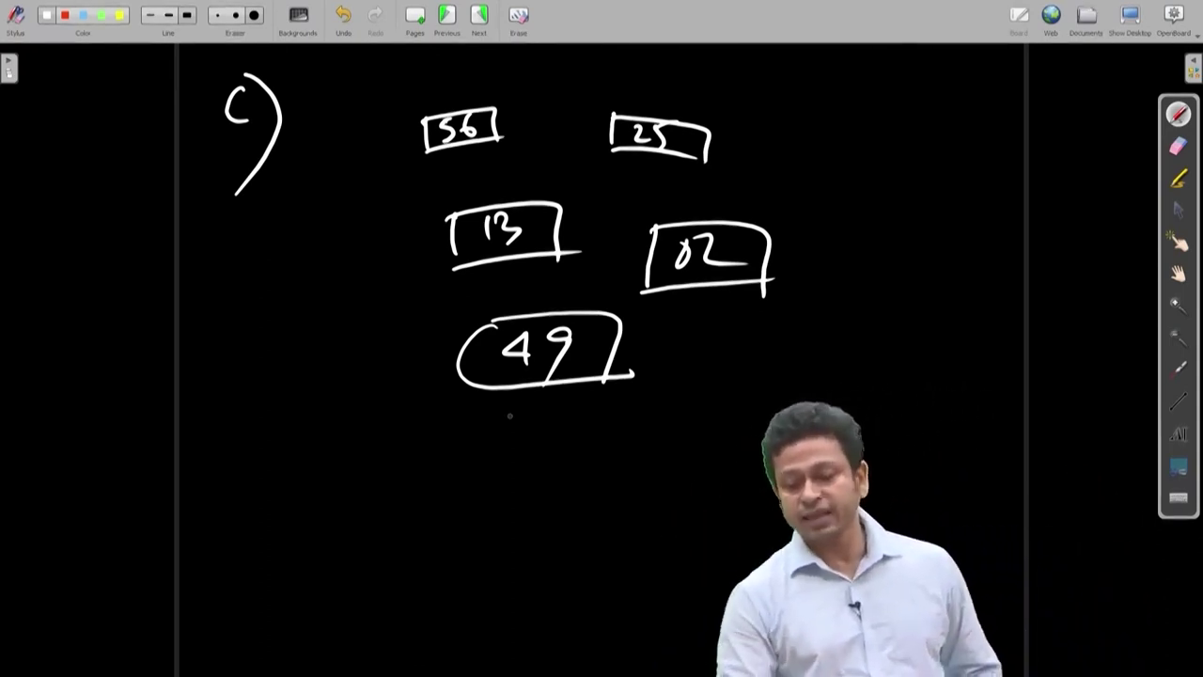
Step: Sketch converging lines from the slips toward a handwritten number and circle that number
drag(737, 372, 952, 340)
drag(805, 319, 916, 367)
mouse_move(973, 315)
mouse_down()
mouse_move(1002, 300)
mouse_move(973, 374)
mouse_up()
drag(1013, 302, 1015, 304)
mouse_move(996, 246)
mouse_down()
mouse_move(935, 348)
mouse_move(943, 242)
mouse_up()
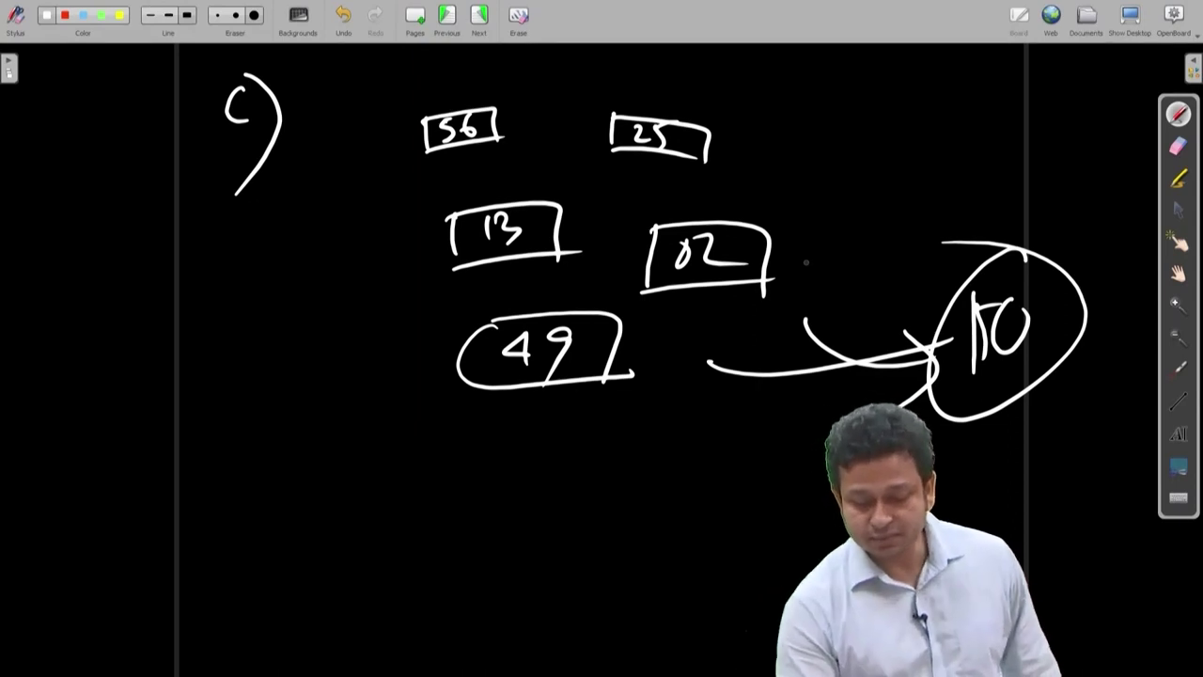
Step: Add another blank page, label it "d)" and write the heading "Rand()"
click(415, 19)
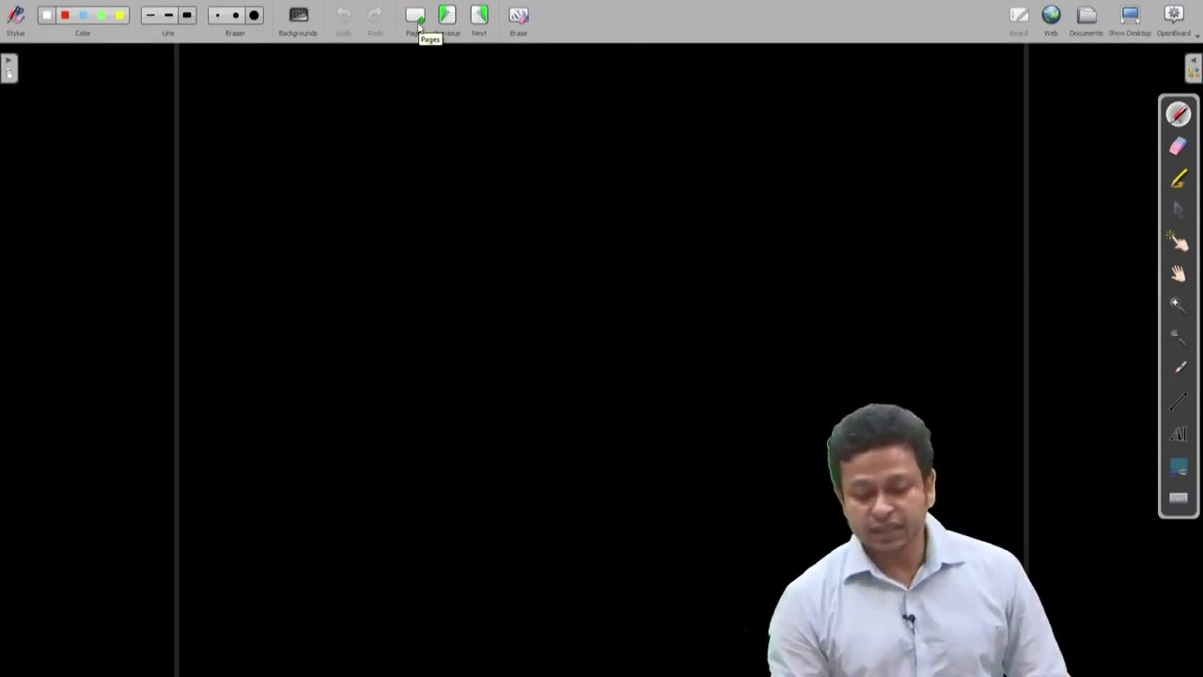
mouse_move(274, 104)
mouse_down()
mouse_move(270, 87)
mouse_move(273, 130)
mouse_up()
drag(282, 60, 255, 172)
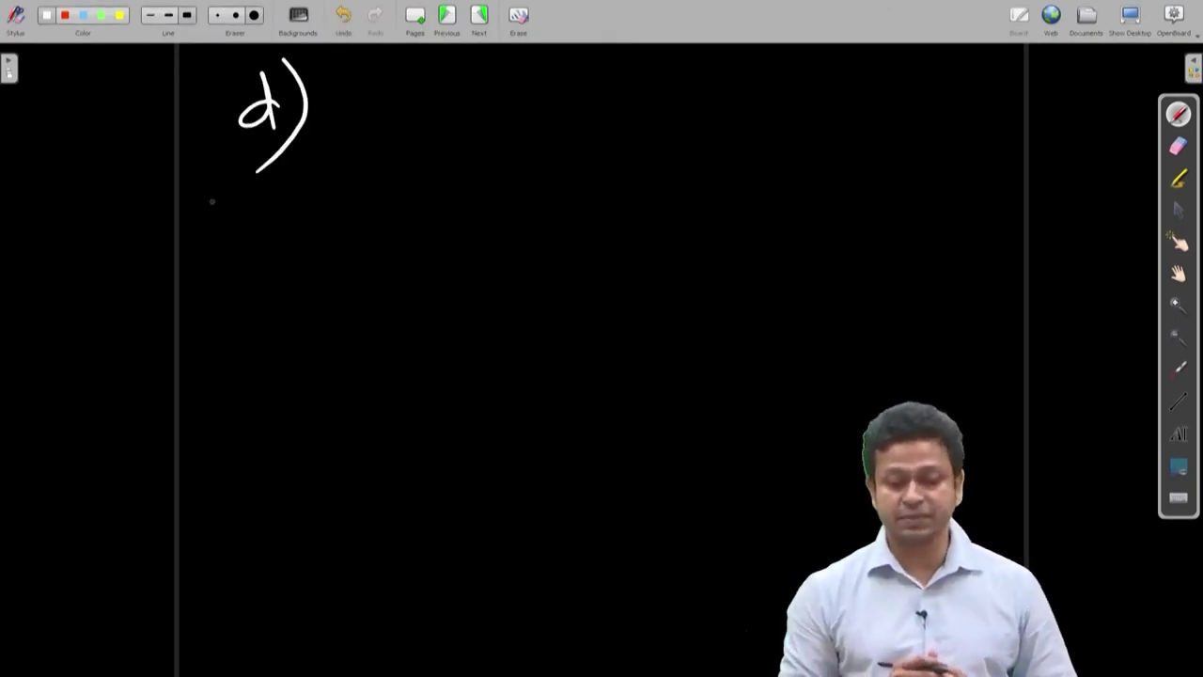
drag(409, 84, 407, 133)
mouse_move(462, 92)
mouse_down()
mouse_move(468, 117)
mouse_move(517, 112)
mouse_up()
mouse_move(563, 56)
mouse_down()
mouse_move(543, 105)
mouse_move(558, 128)
mouse_up()
drag(594, 60, 555, 161)
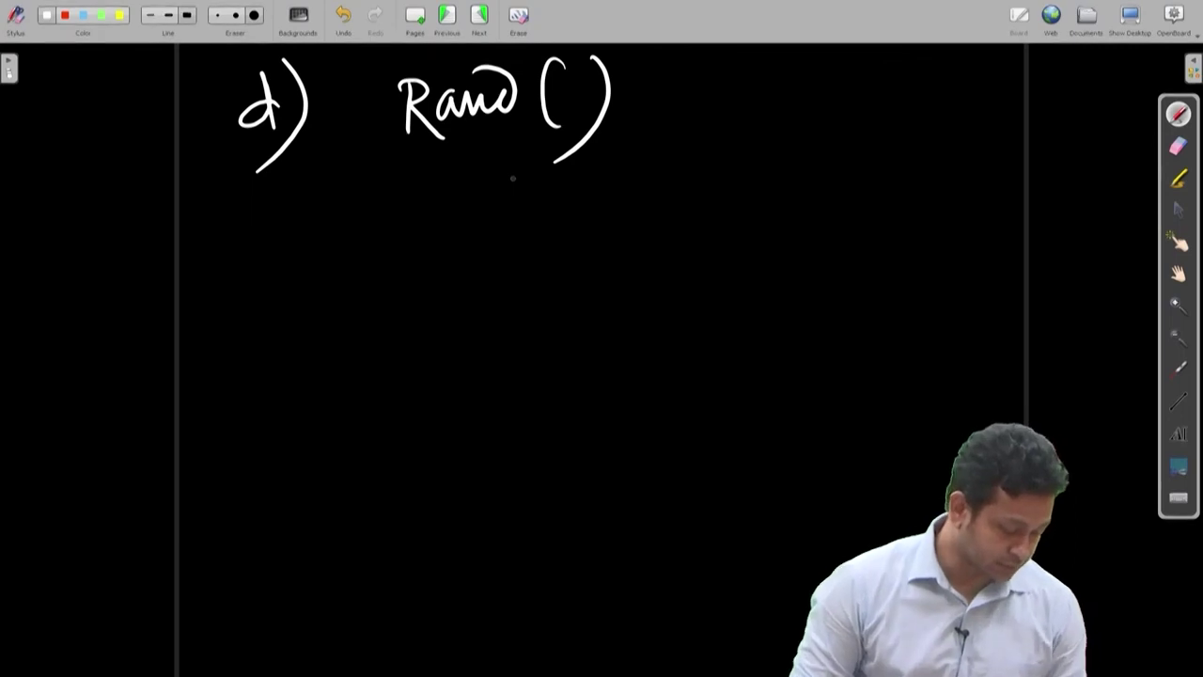
Step: Switch to the Google Sheets spreadsheet and fill H8:N24 with the formula =rand()
key(alt+Tab)
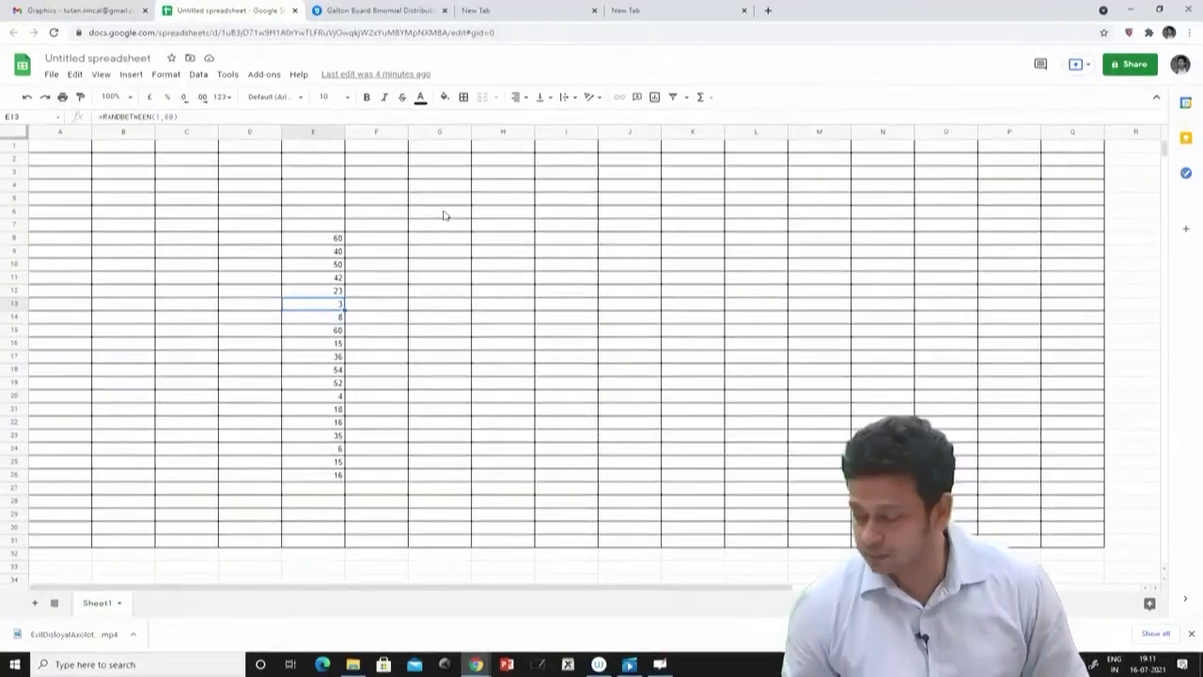
click(487, 241)
text(=rand()
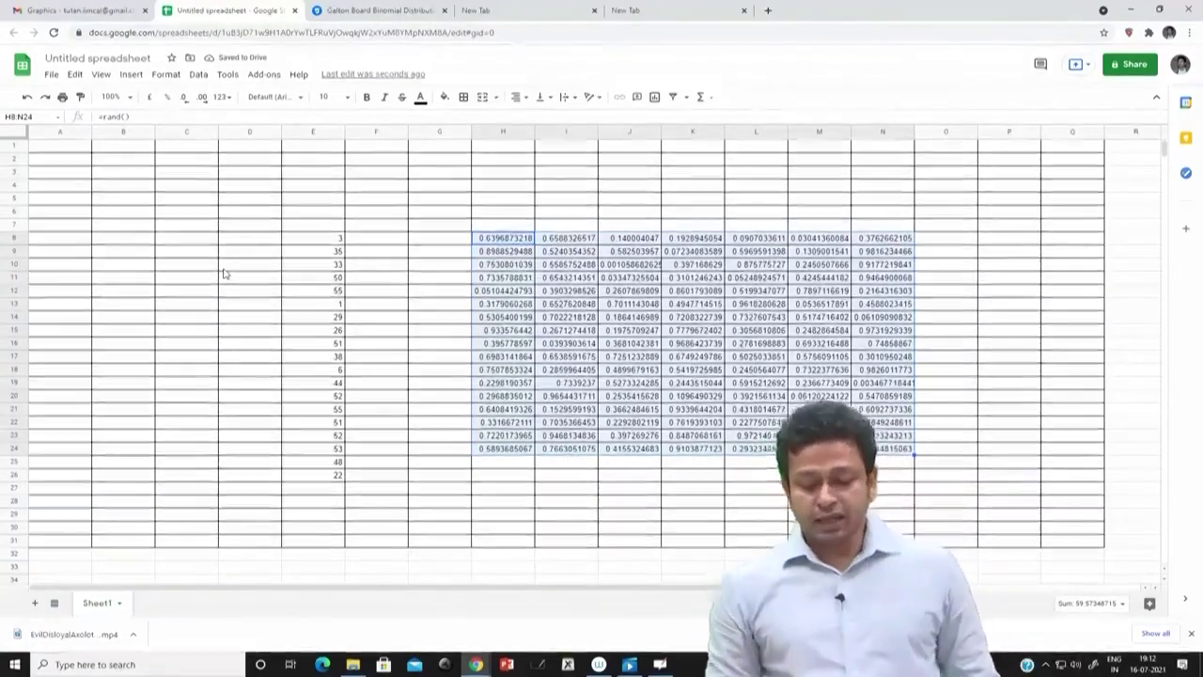
Step: Try clearing cell H8 to make the random values in the sheet recalculate
click(503, 225)
click(514, 240)
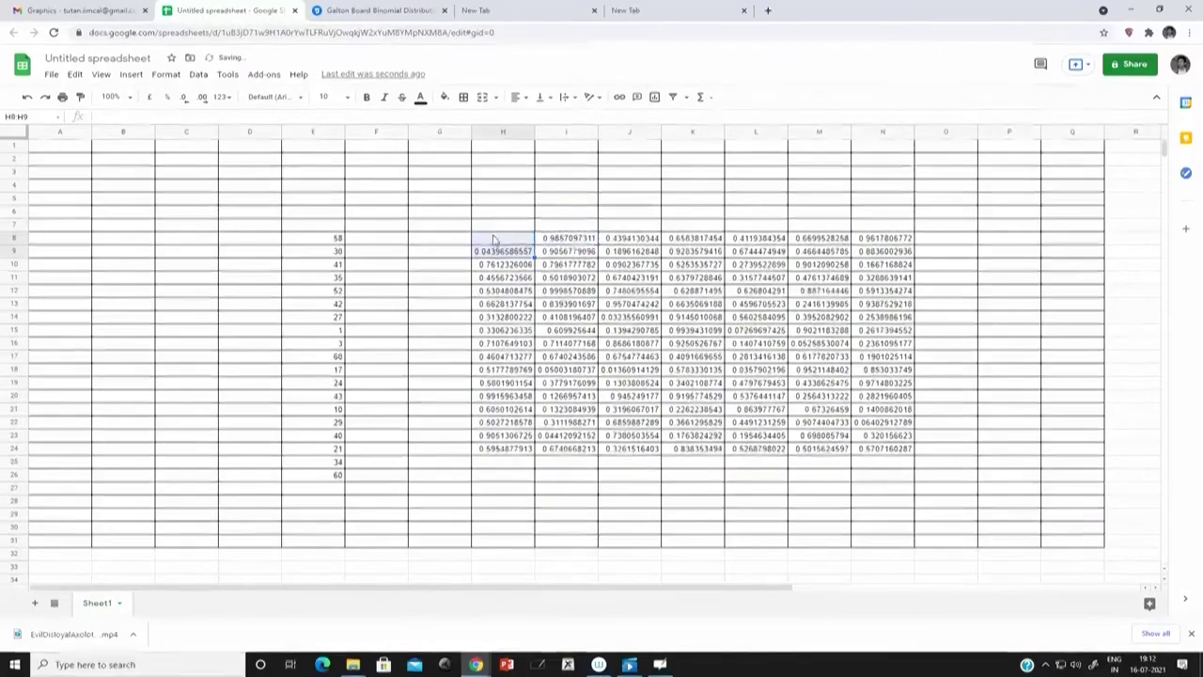
key(Delete)
key(Right)
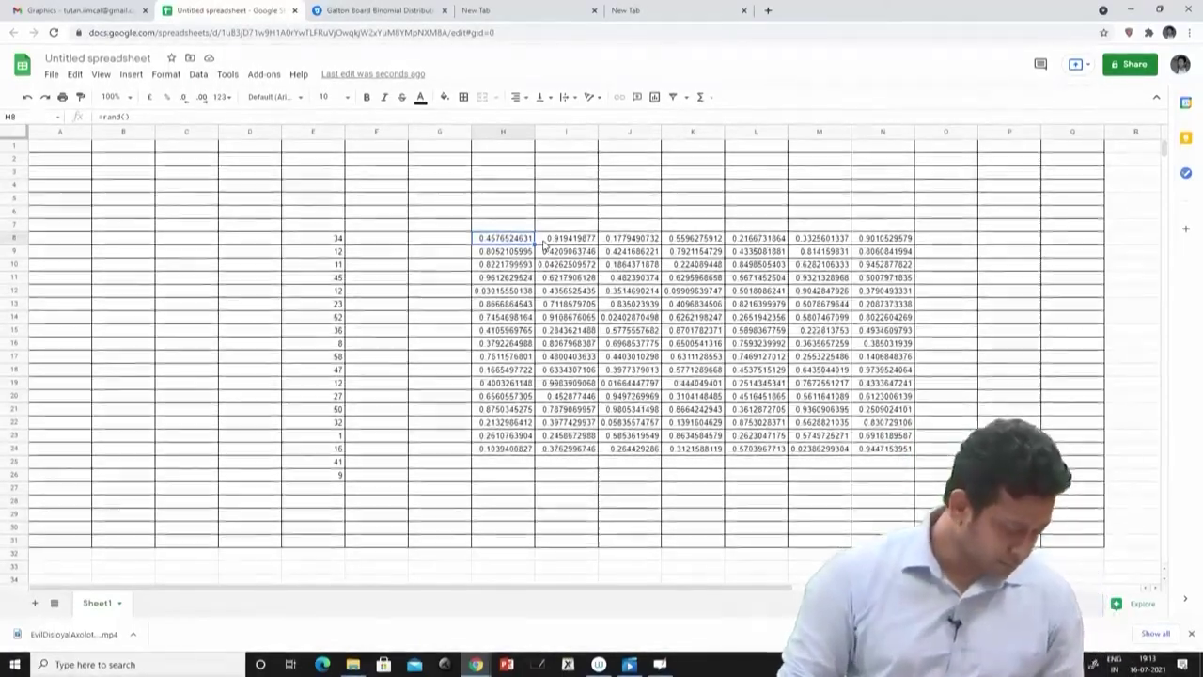
Step: Switch back to the whiteboard and write "00001, 00010, 00011" under the Rand() heading, underlining the first and last numbers
key(alt+Tab)
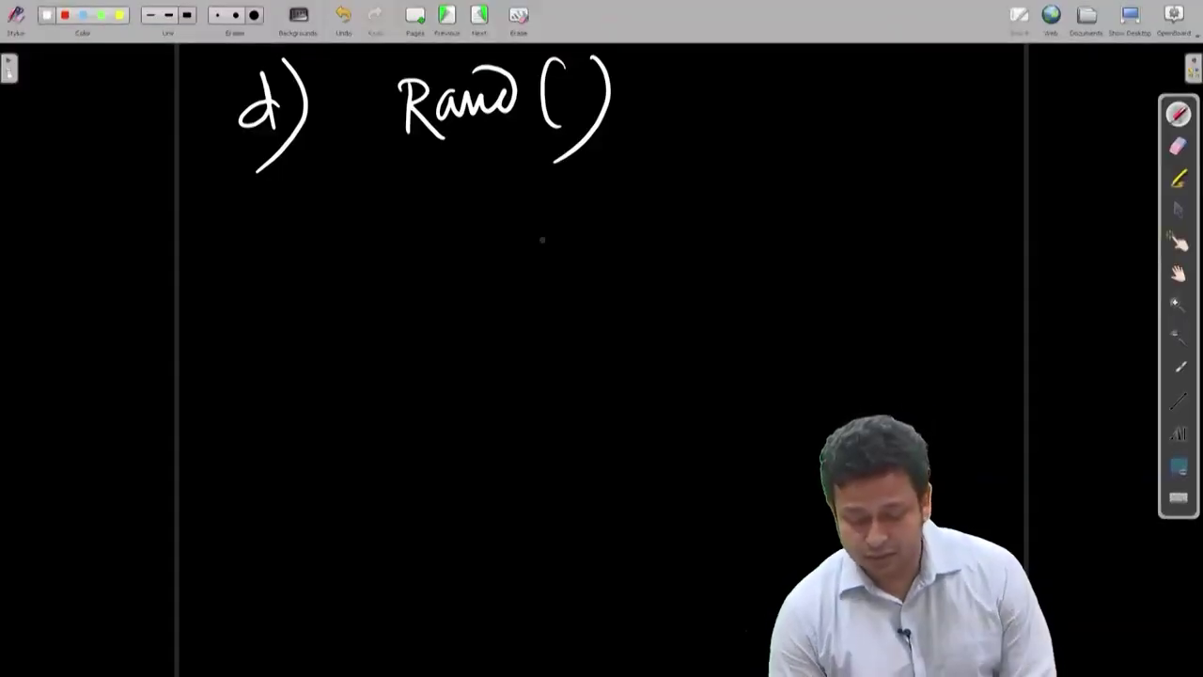
mouse_move(381, 306)
mouse_down()
mouse_move(385, 270)
mouse_move(523, 257)
mouse_move(564, 301)
mouse_move(623, 327)
mouse_up()
drag(684, 262, 728, 266)
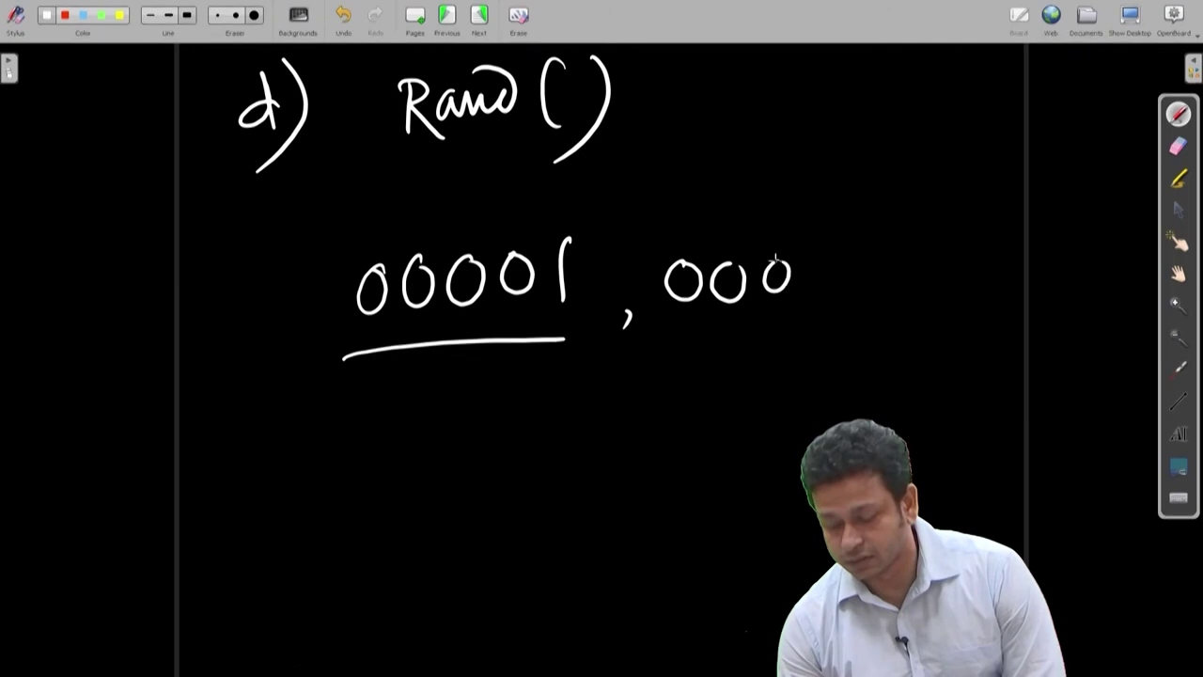
drag(842, 253, 843, 258)
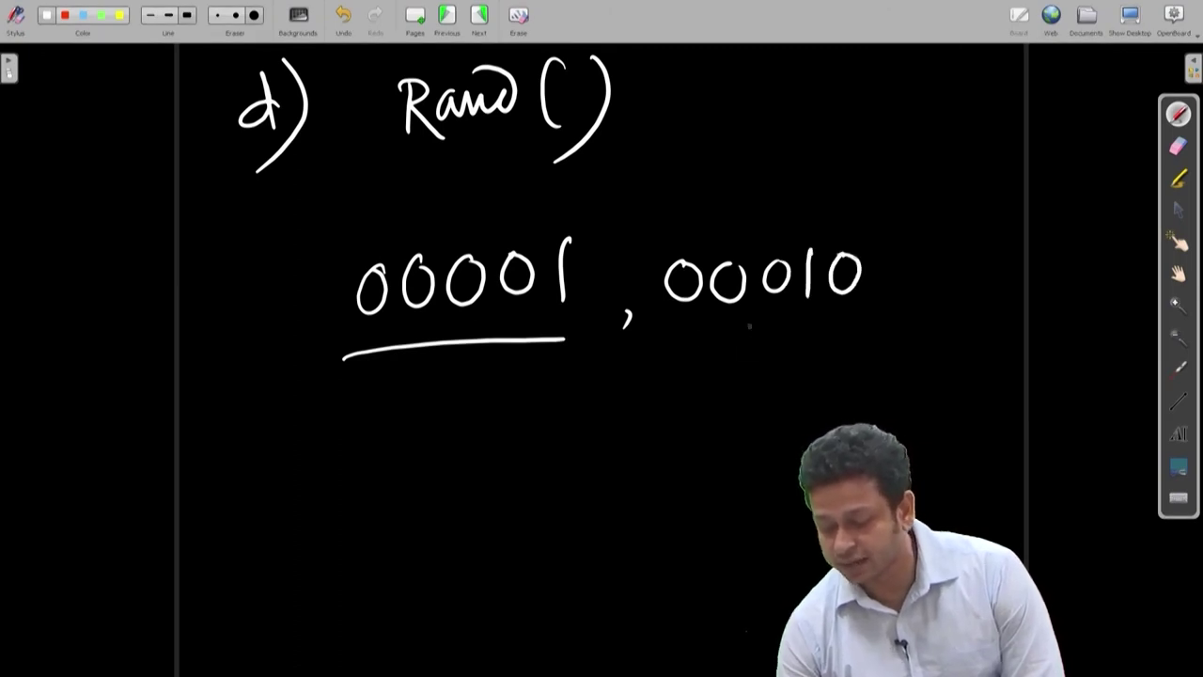
drag(957, 242, 954, 246)
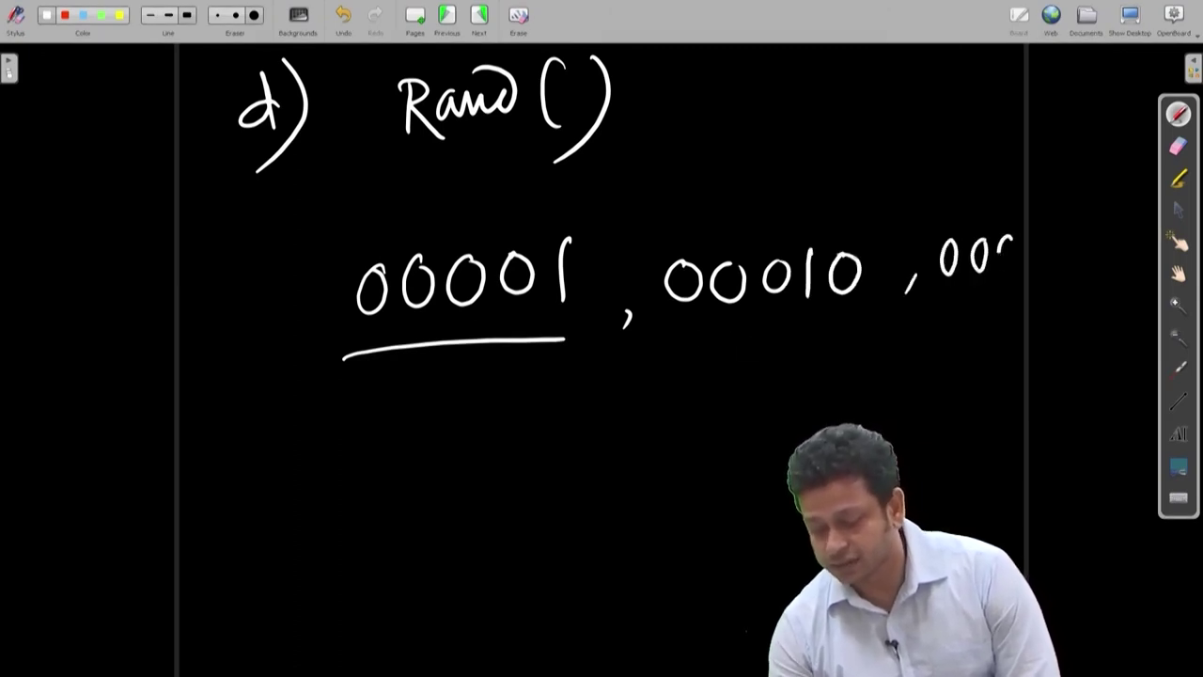
drag(947, 294, 1054, 292)
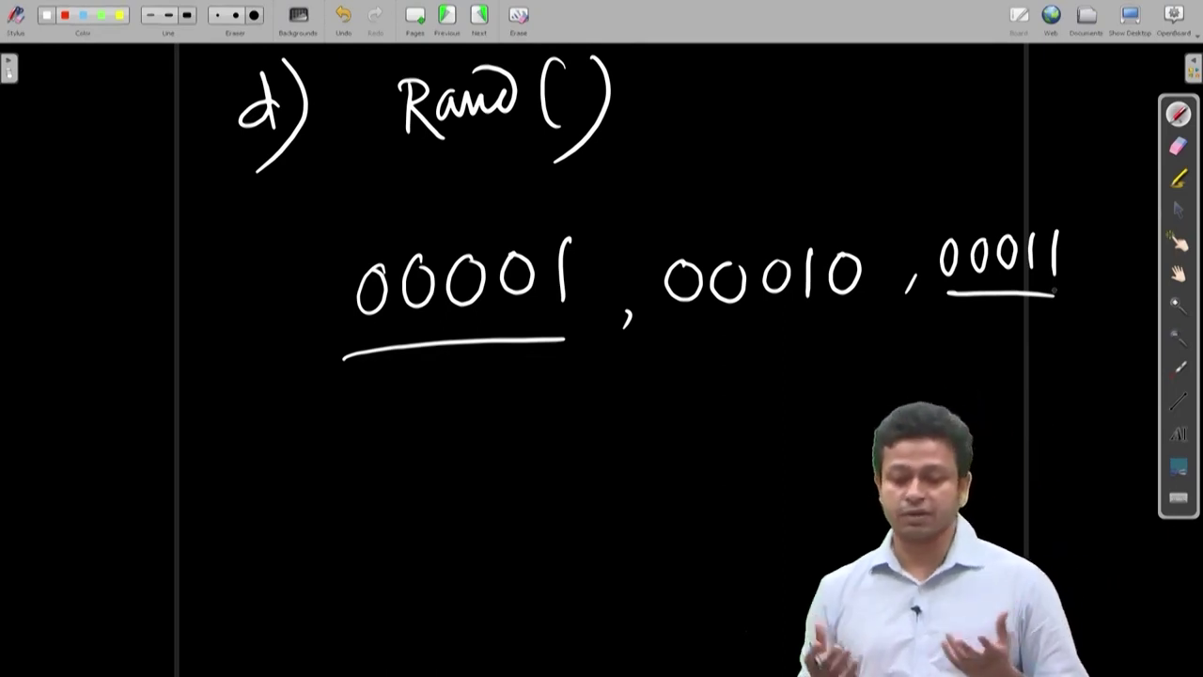
Step: Draw a box around each of the three five-digit numbers and underline digits within 00001
mouse_move(322, 347)
mouse_down()
mouse_move(316, 244)
mouse_move(575, 280)
mouse_up()
mouse_move(641, 334)
mouse_down()
mouse_move(638, 238)
mouse_move(880, 314)
mouse_move(856, 316)
mouse_up()
mouse_move(921, 174)
mouse_down()
mouse_move(908, 306)
mouse_move(1112, 296)
mouse_up()
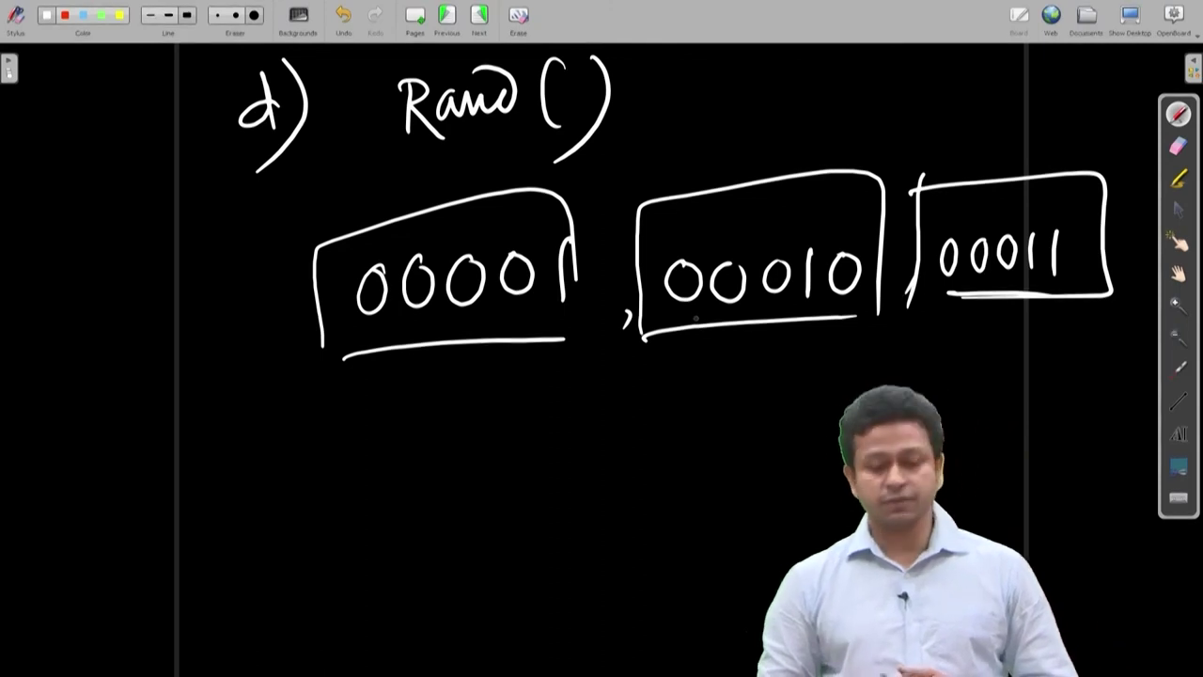
drag(467, 320, 502, 317)
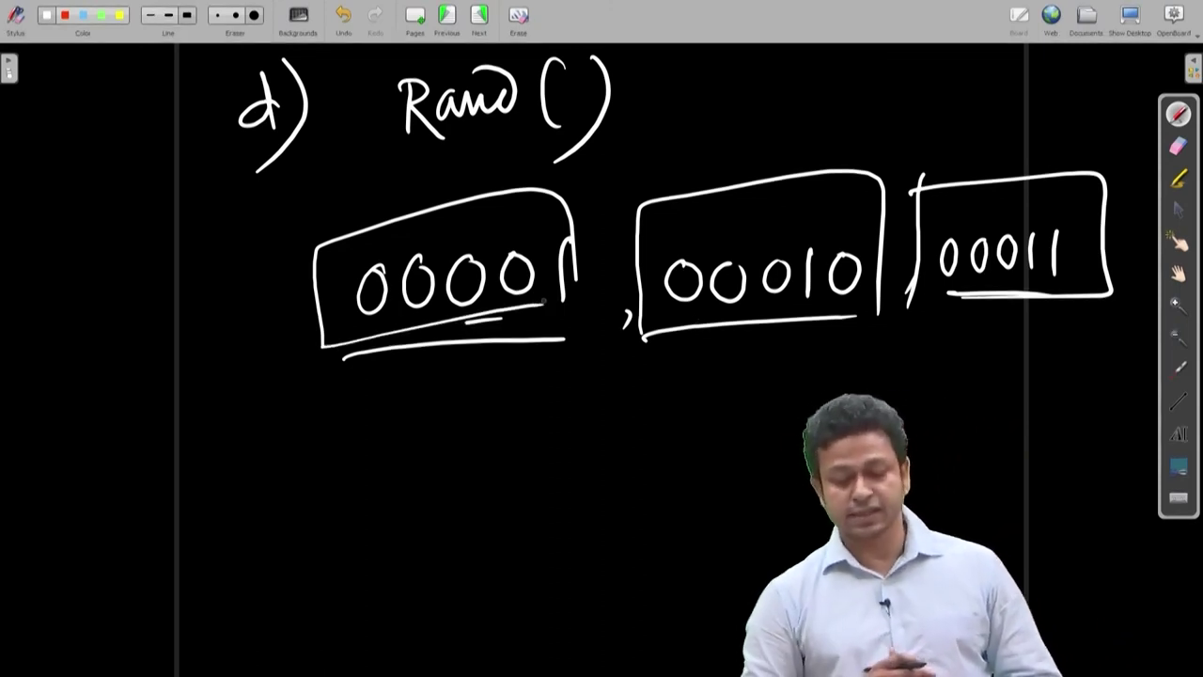